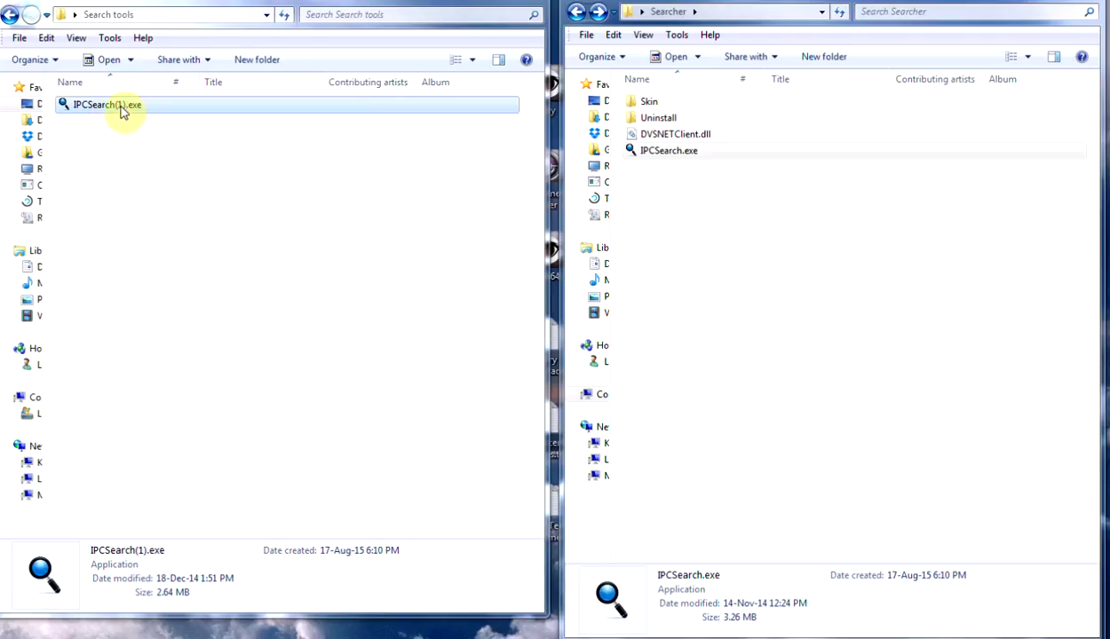
Step: Try a network search with the older camera search tool, then close it
double_click(123, 107)
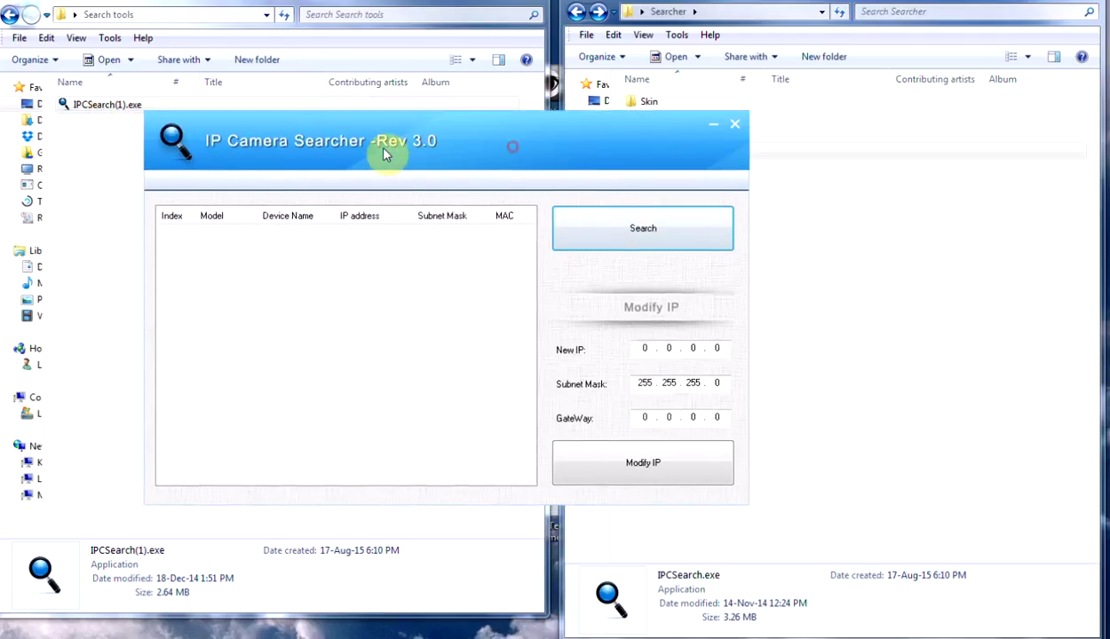
drag(384, 155, 347, 162)
click(604, 247)
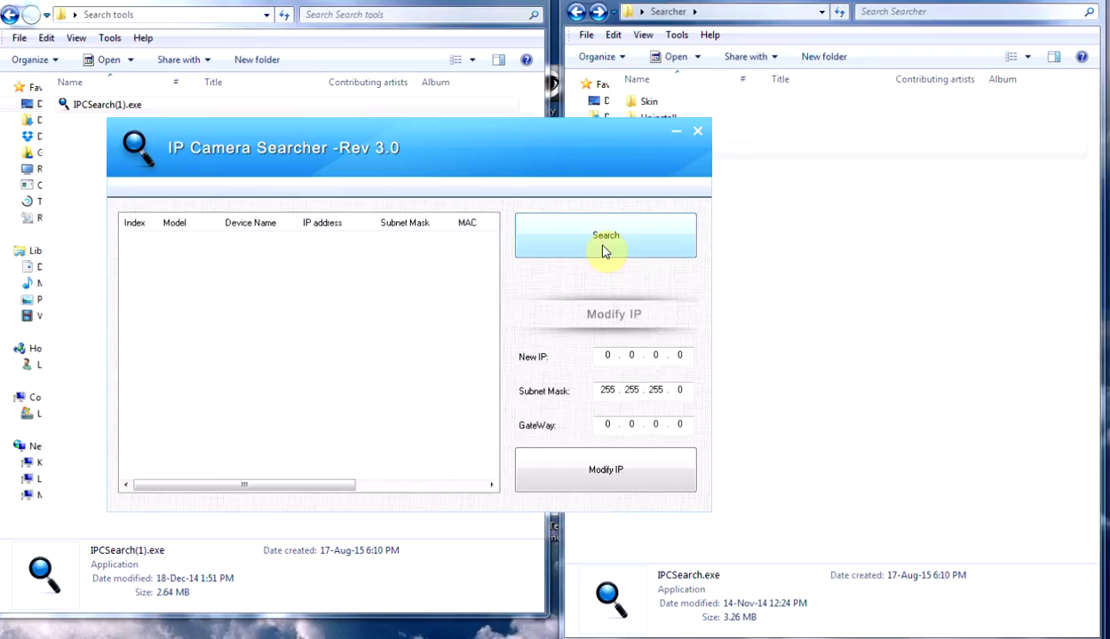
click(612, 242)
click(698, 132)
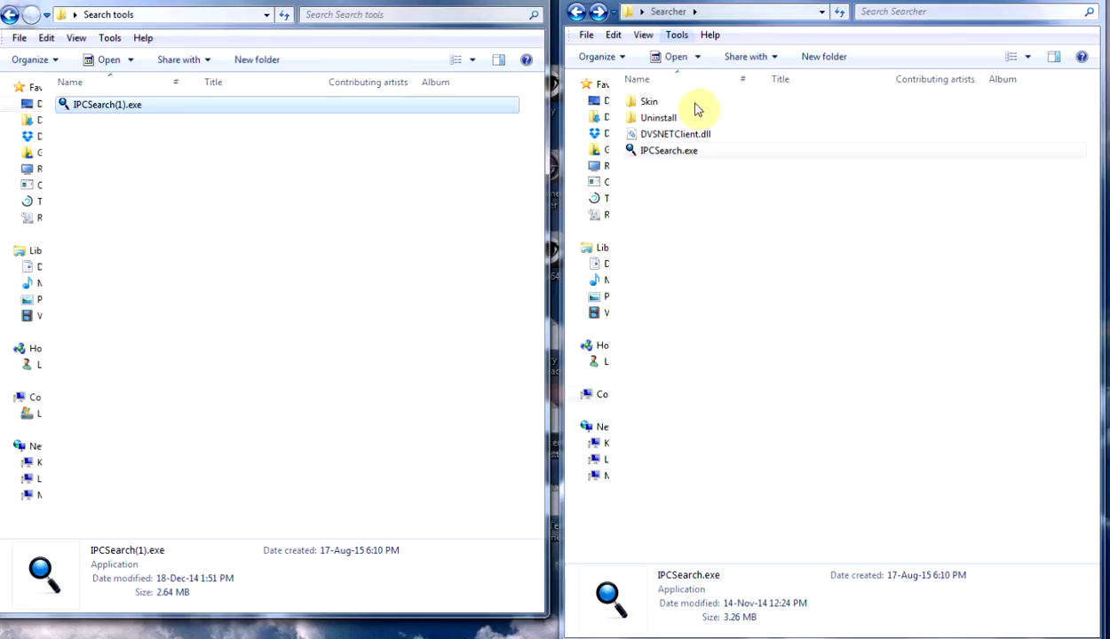
Step: Search with IPCSearch.exe and load the camera found at 192.168.1.168 for editing
double_click(682, 153)
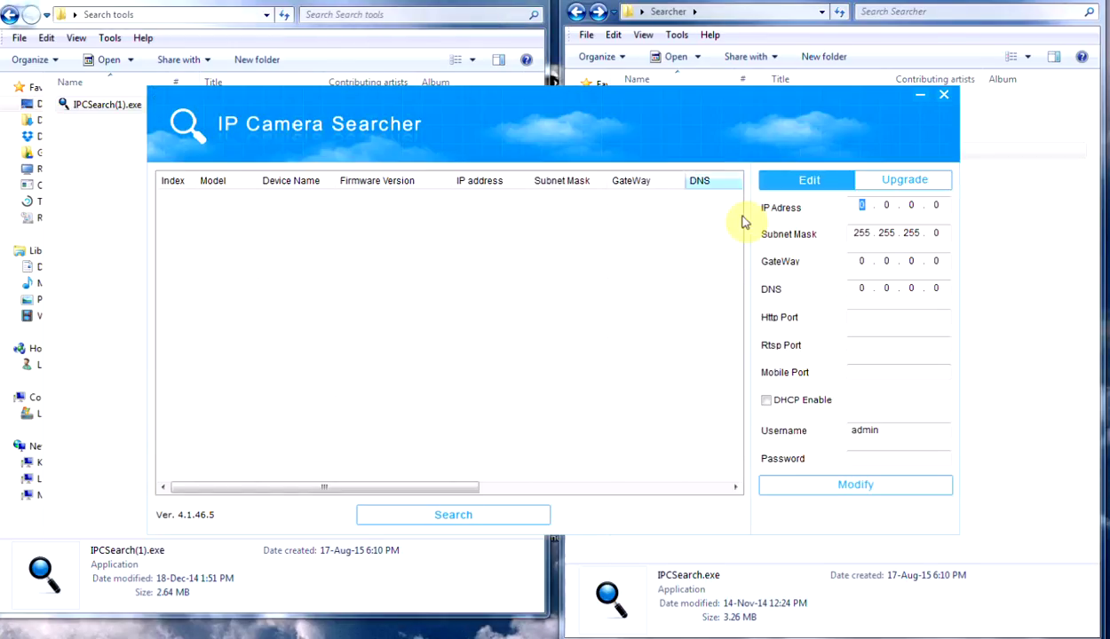
click(472, 515)
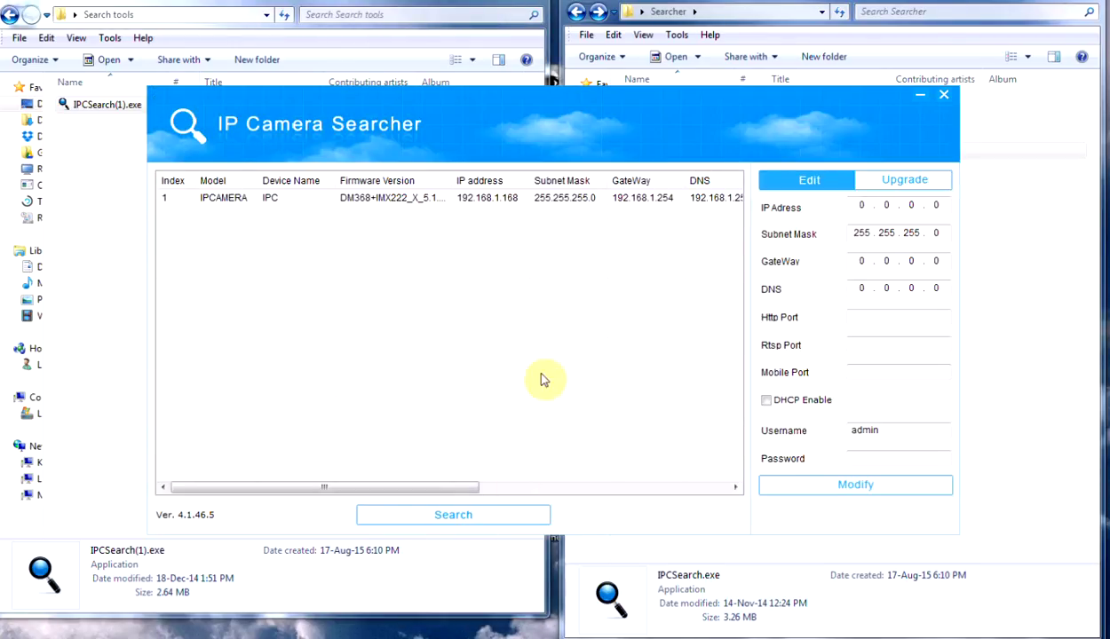
click(510, 204)
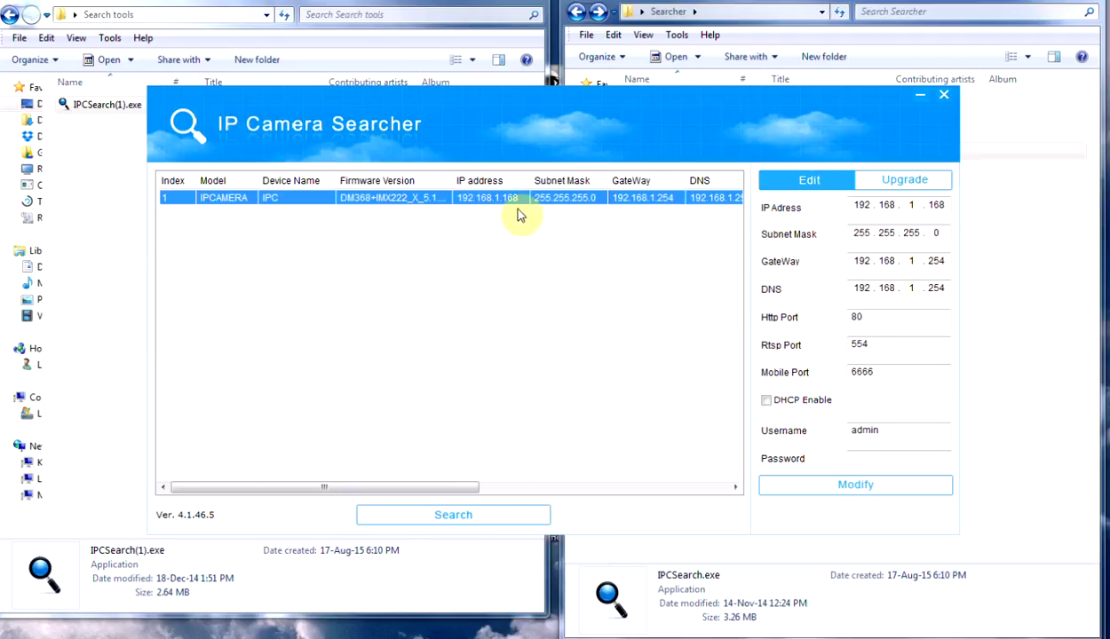
Step: Change the camera to IP 192.168.2.168, gateway and DNS 192.168.2.254, enter the password, and submit
click(865, 355)
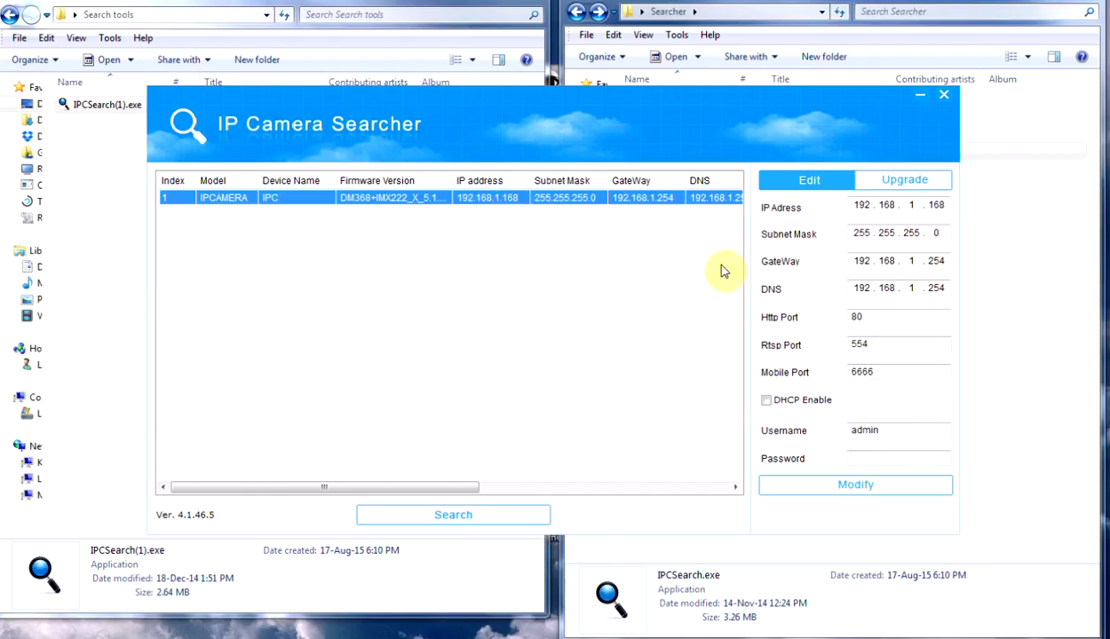
double_click(913, 205)
text(2)
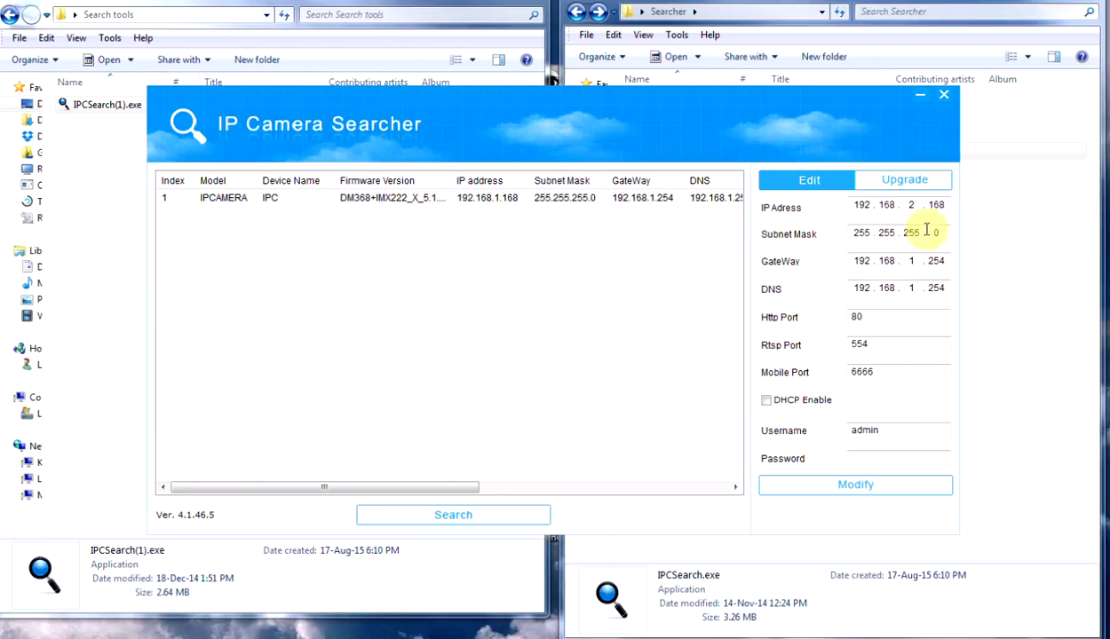
double_click(915, 260)
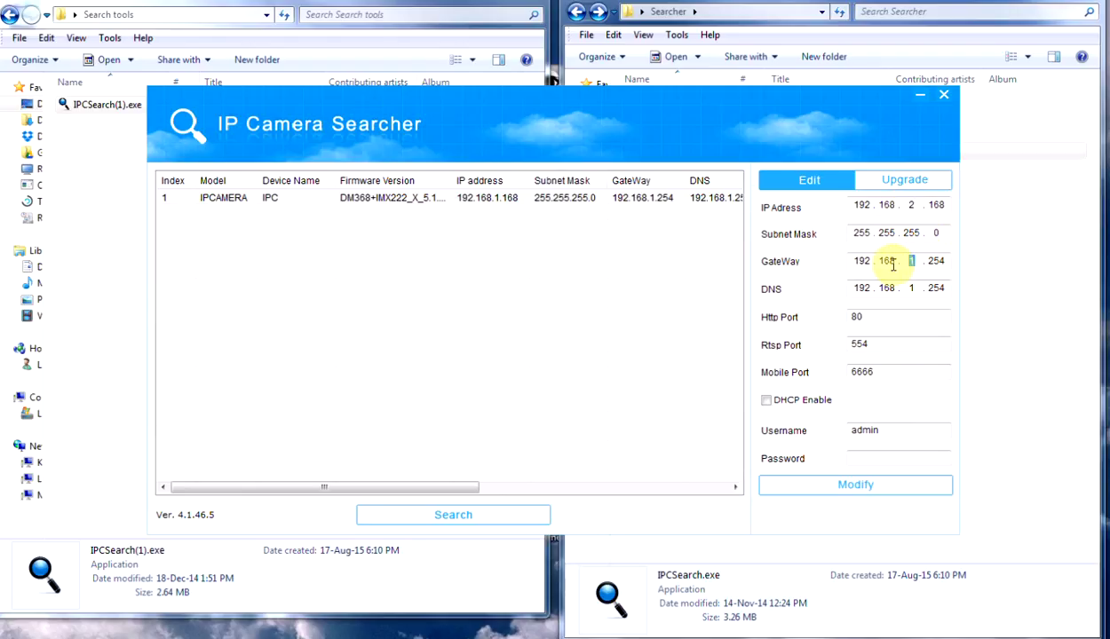
text(2)
double_click(913, 288)
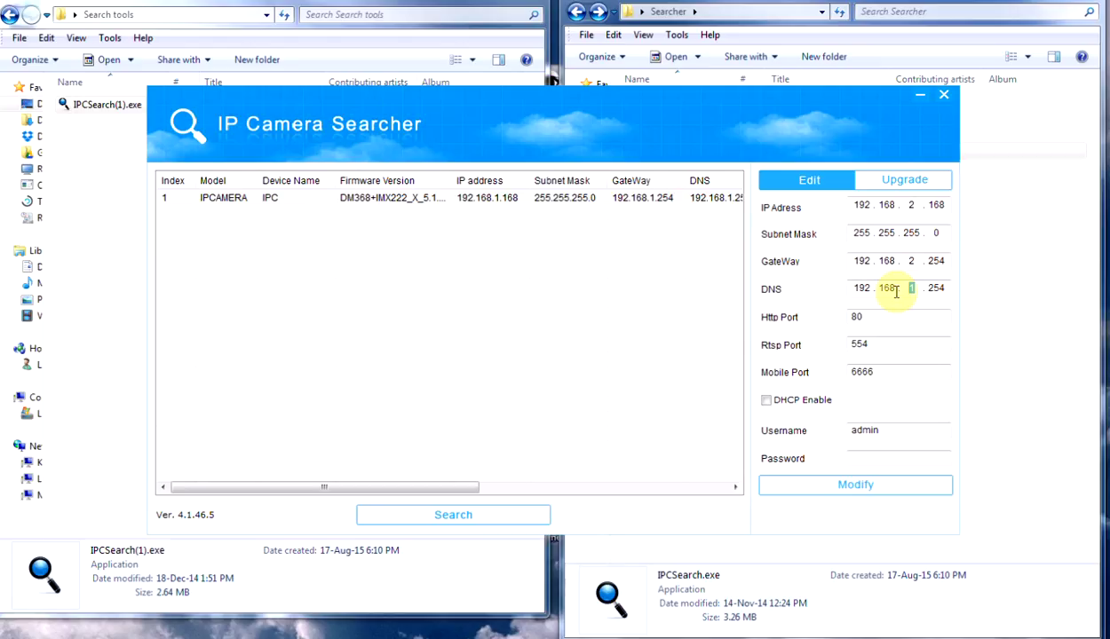
text(2)
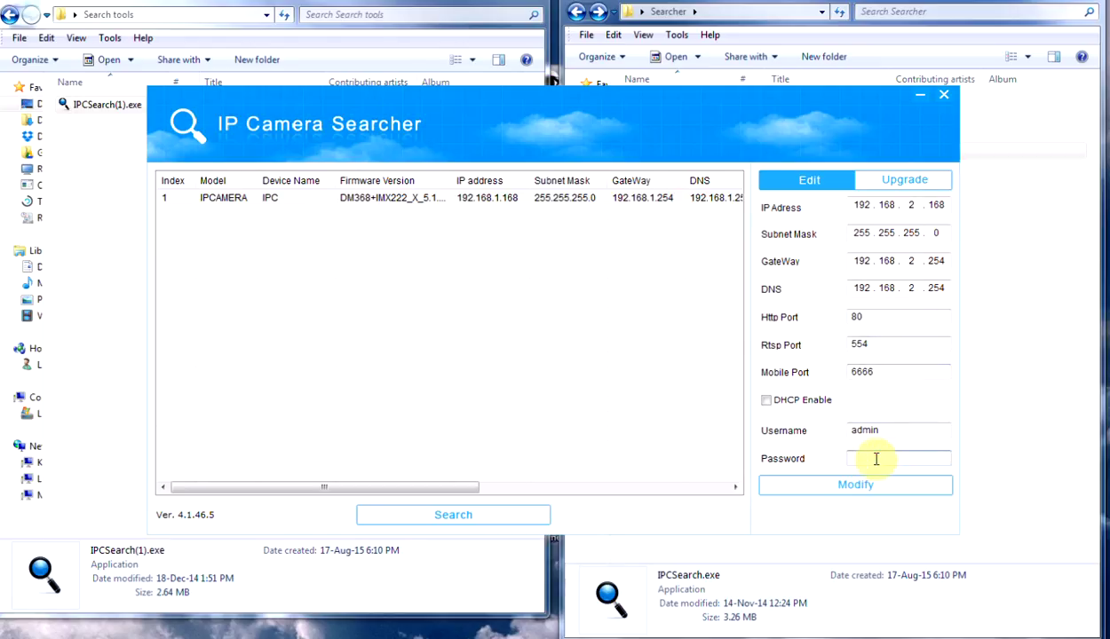
text(12)
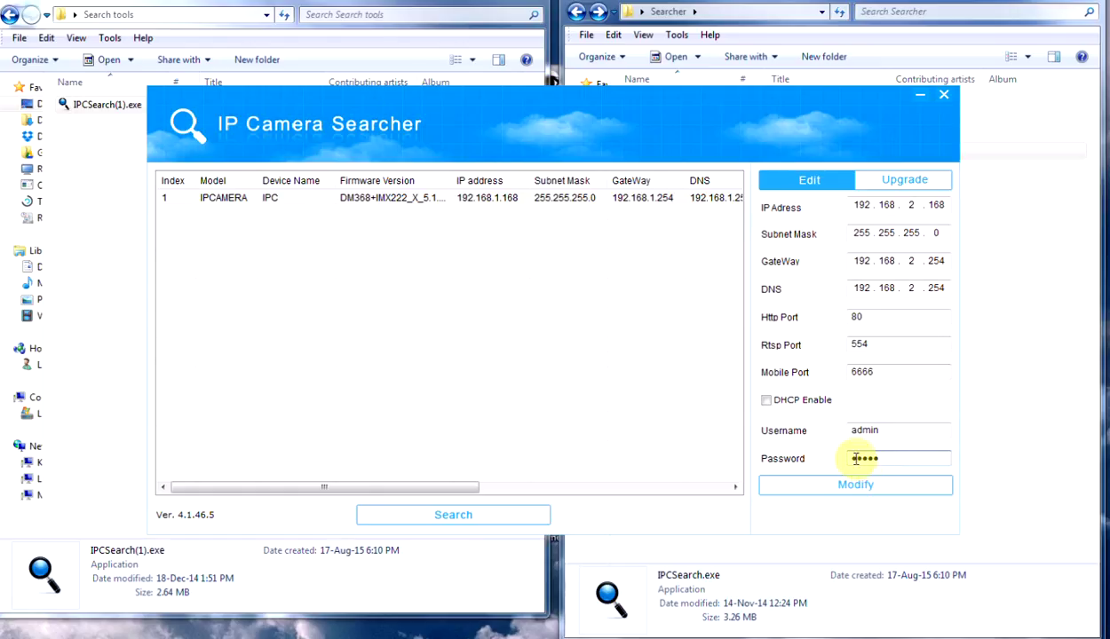
click(861, 458)
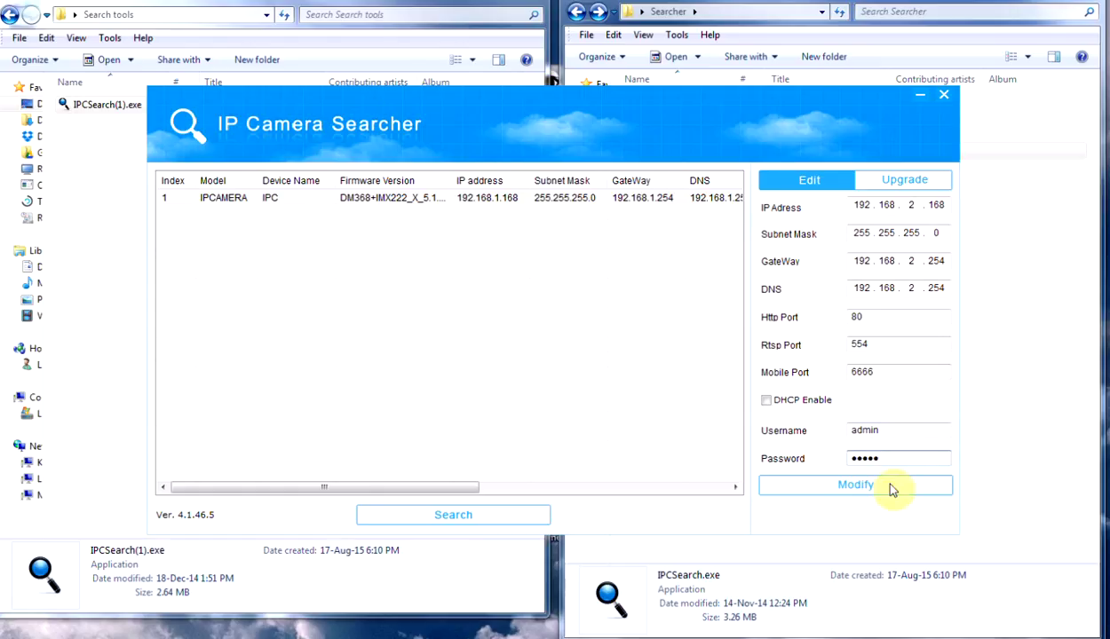
click(872, 487)
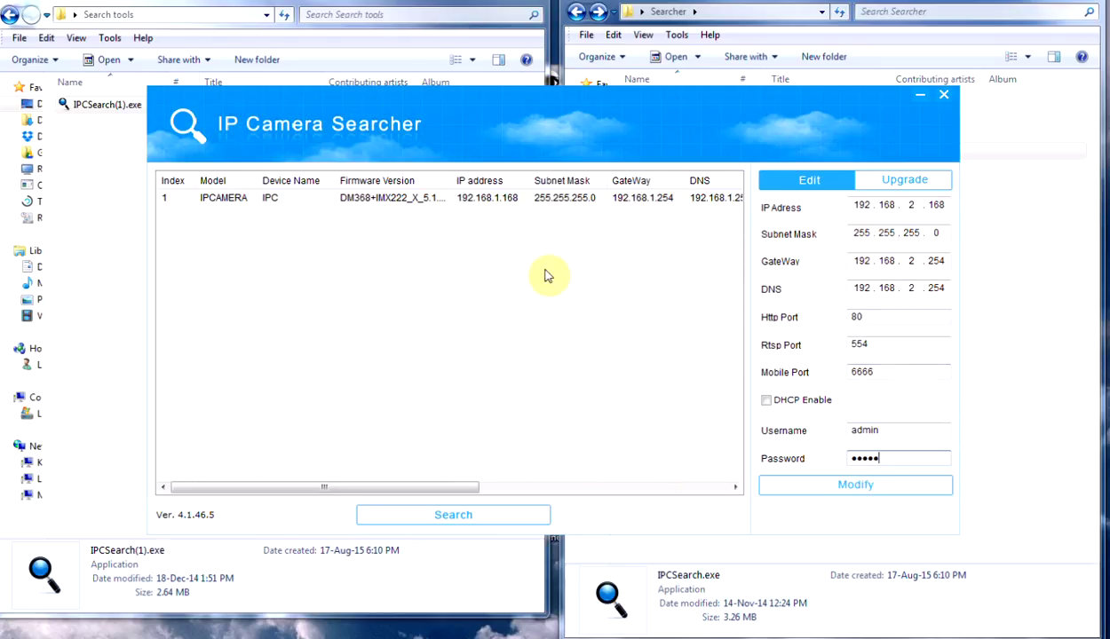
Step: Retry the change, dismiss the 'Password error!' message, and reload the camera's 192.168.1.168 settings
click(871, 489)
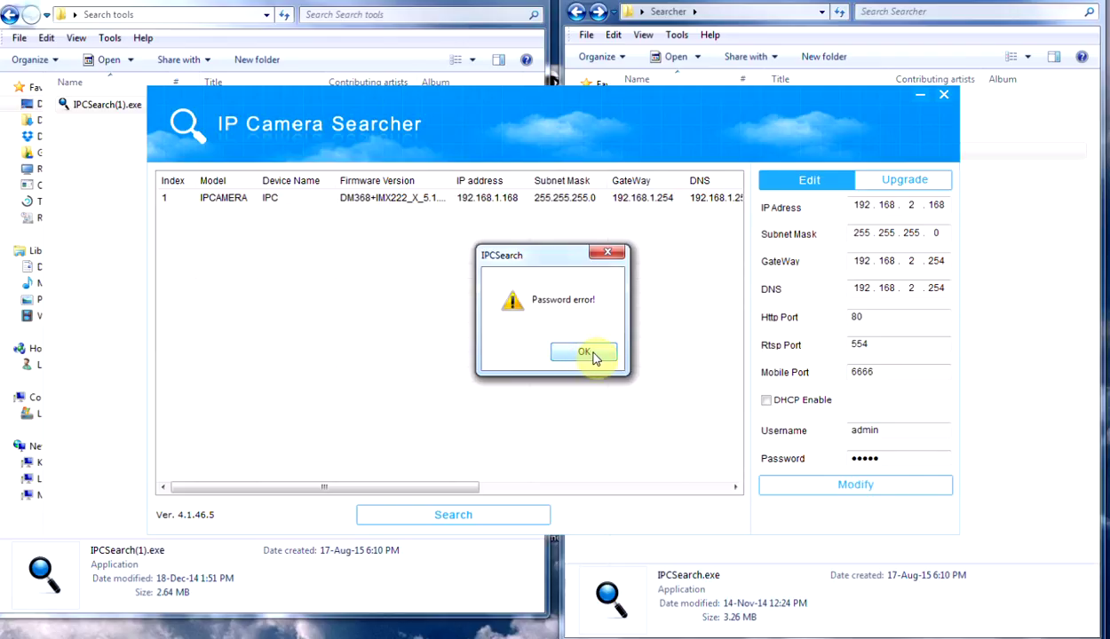
click(591, 353)
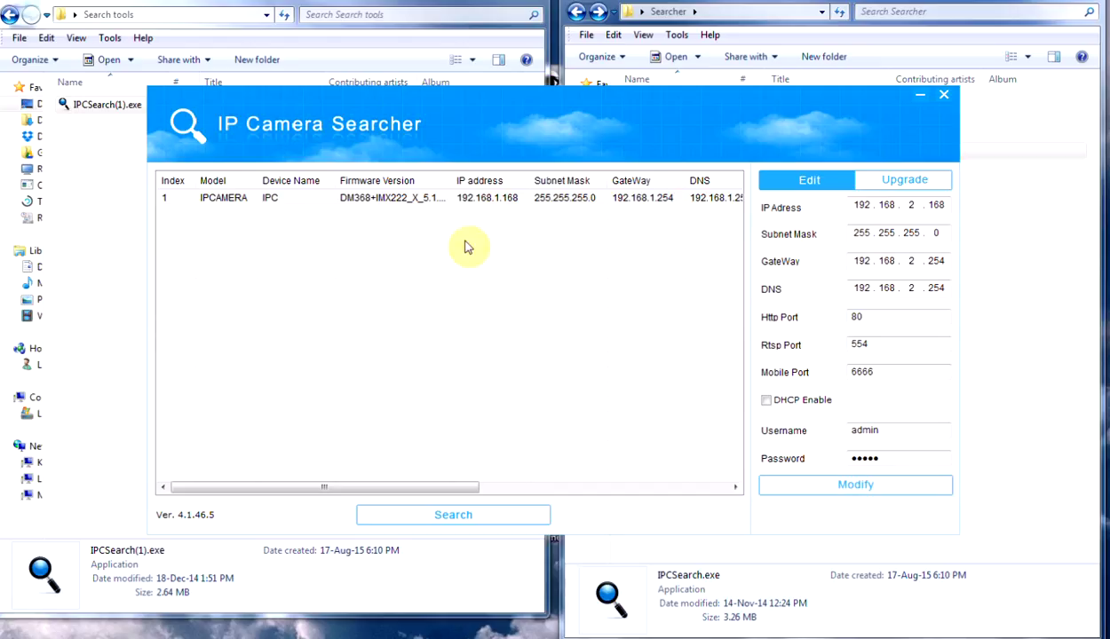
click(513, 205)
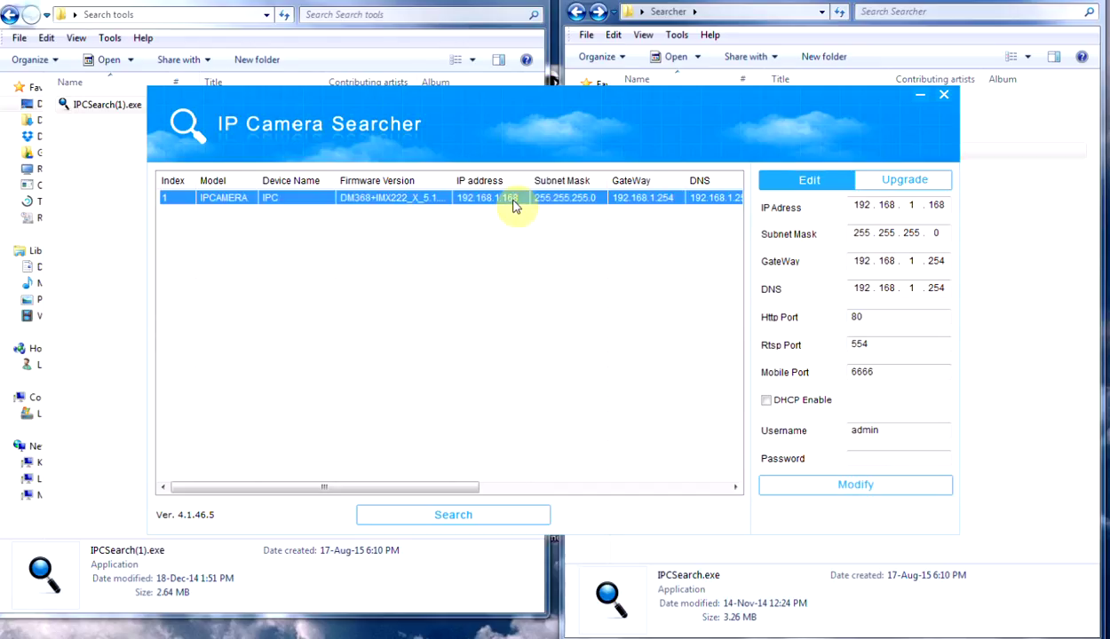
double_click(402, 203)
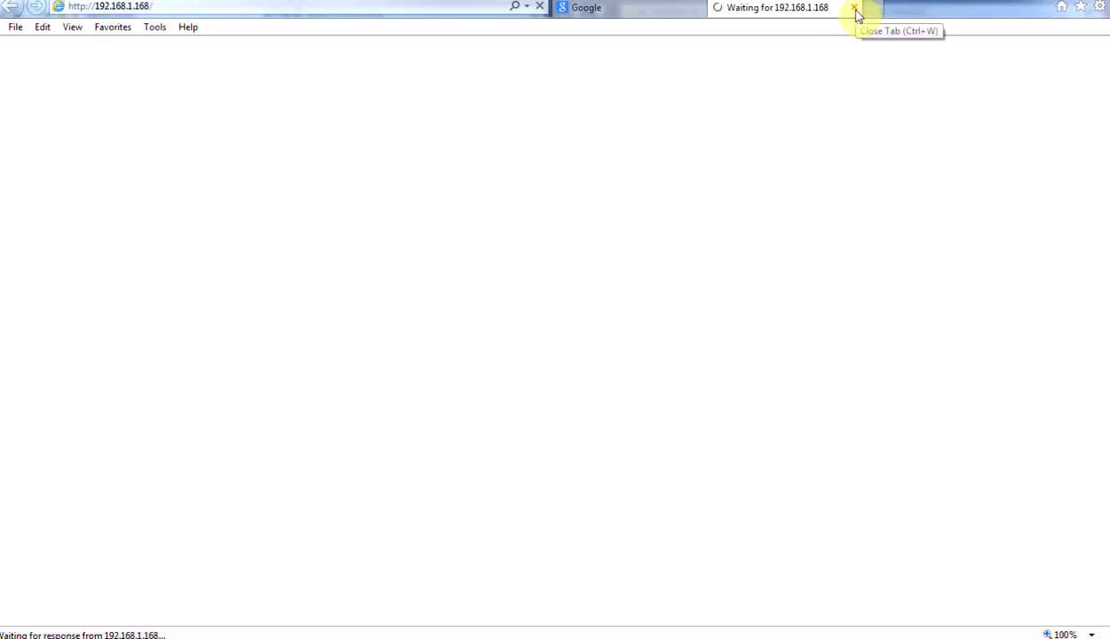
click(854, 9)
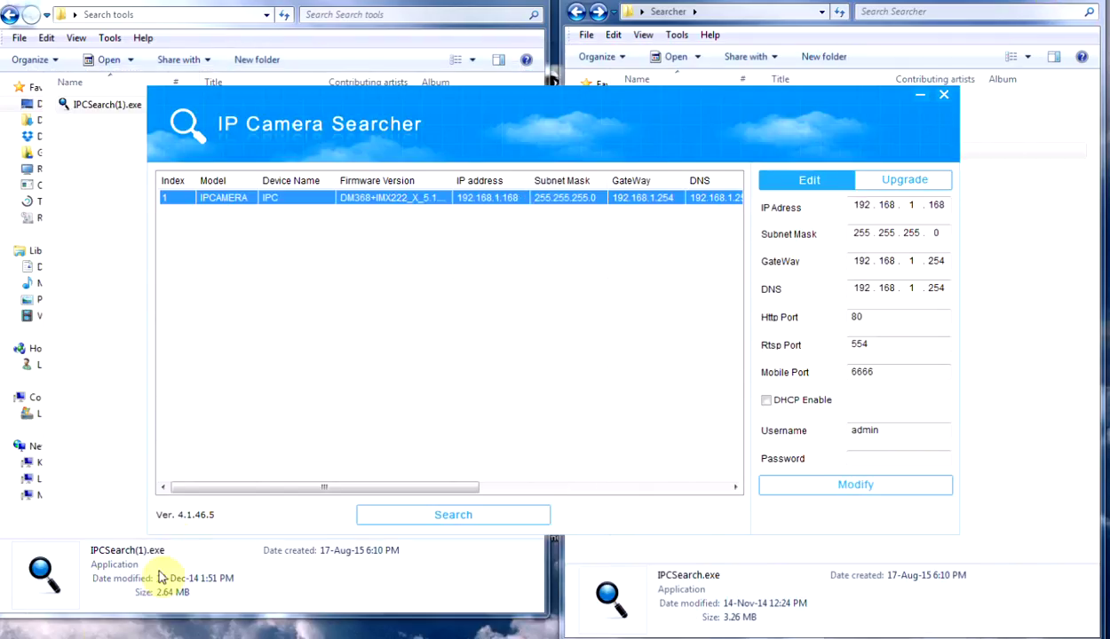
Step: Open the wired Local Area Connection's properties from the Network and Sharing Center adapter list
click(104, 366)
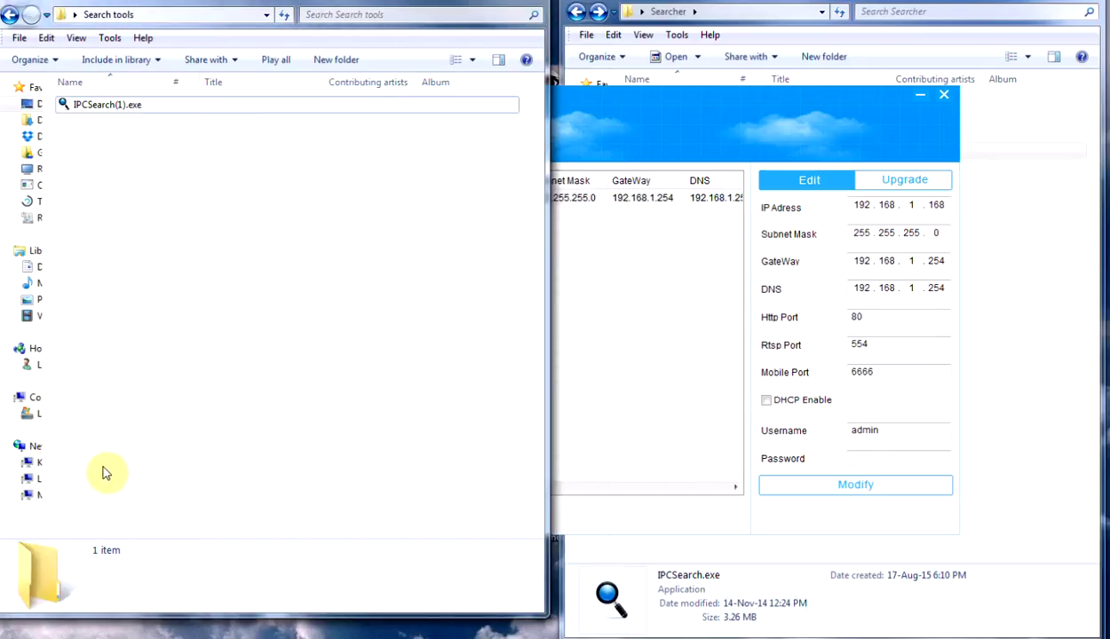
right_click(37, 451)
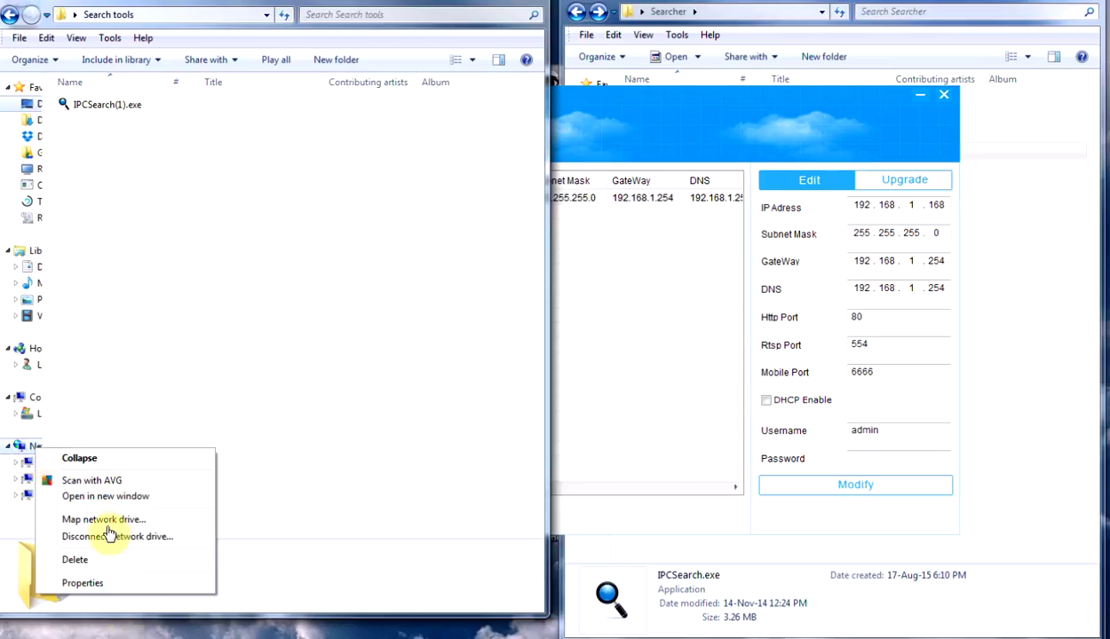
click(100, 584)
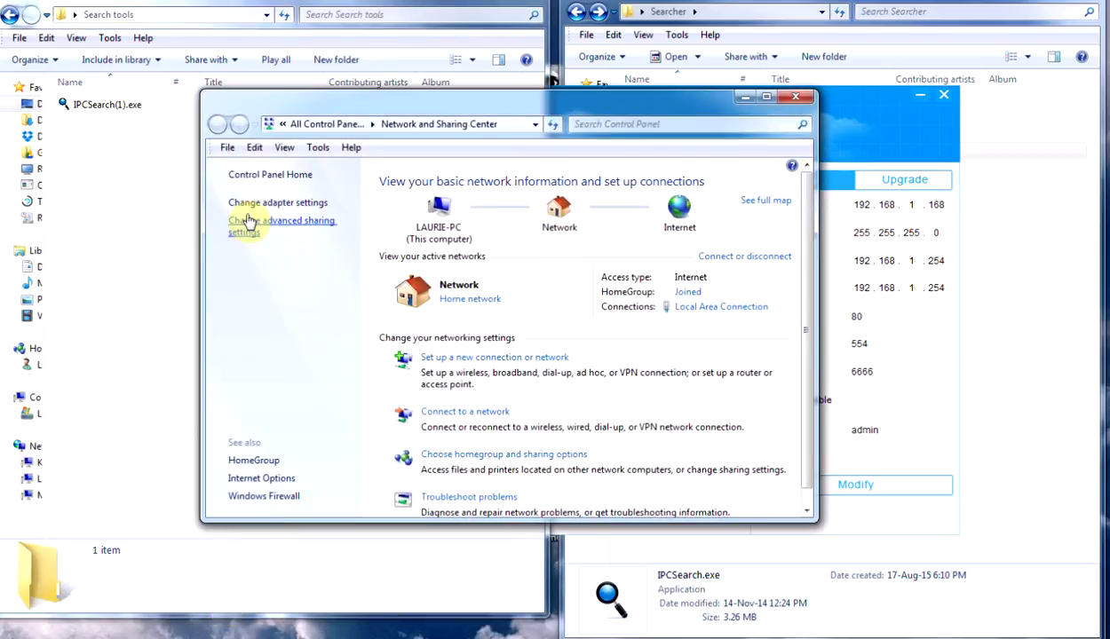
click(260, 208)
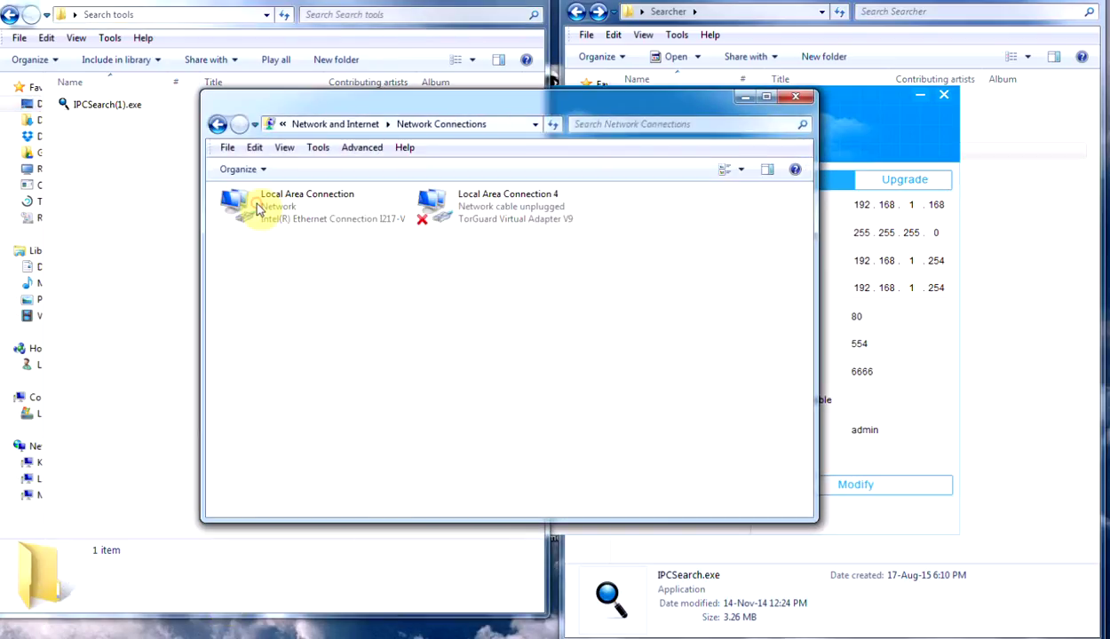
click(317, 213)
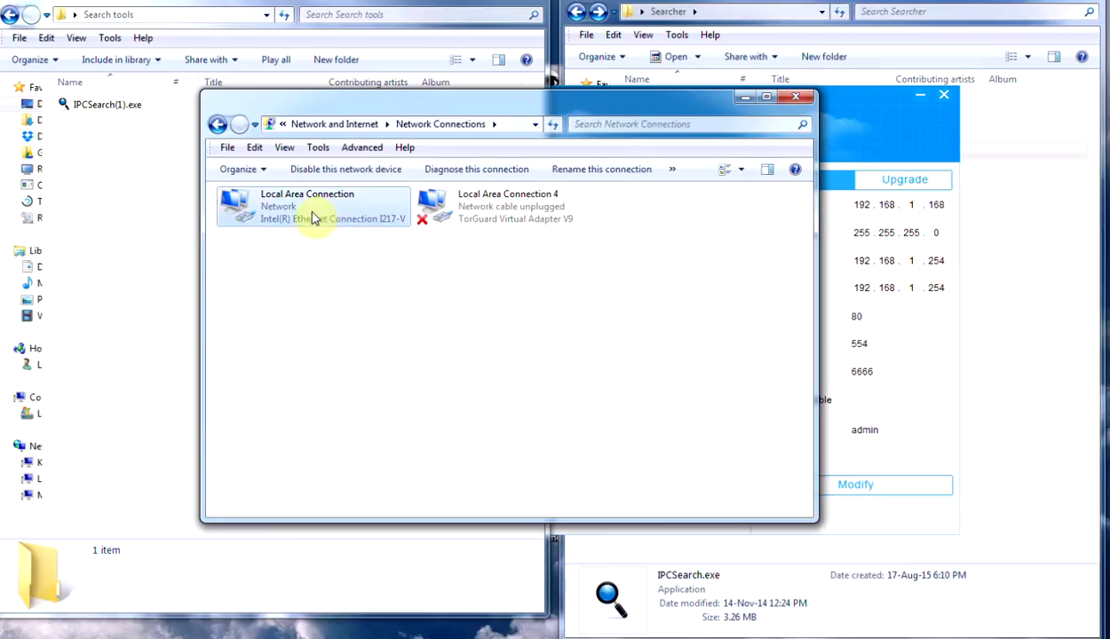
right_click(310, 217)
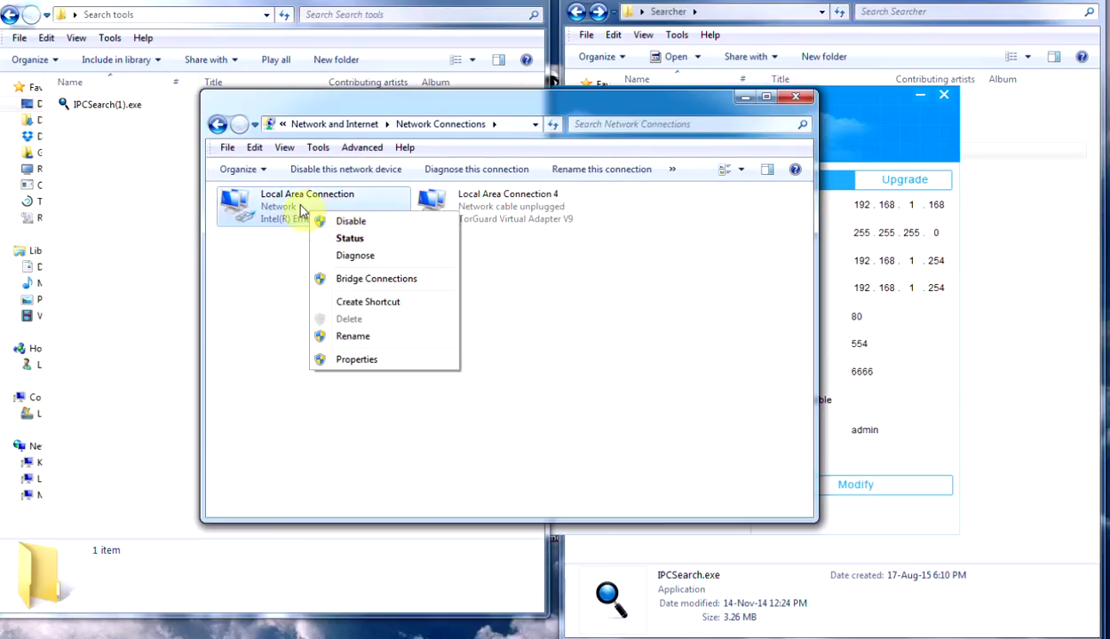
click(366, 361)
scroll(404, 360, down, 1)
Step: Set the connection's IPv4 to 192.168.1.77, gateway and DNS 192.168.1.254, and save
double_click(396, 343)
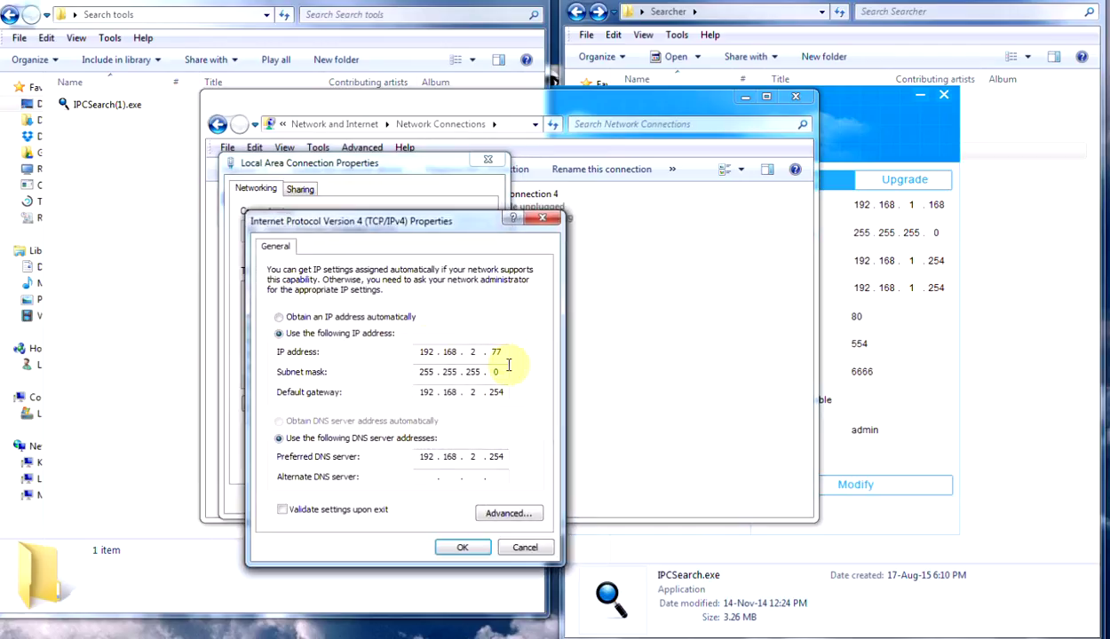
double_click(480, 353)
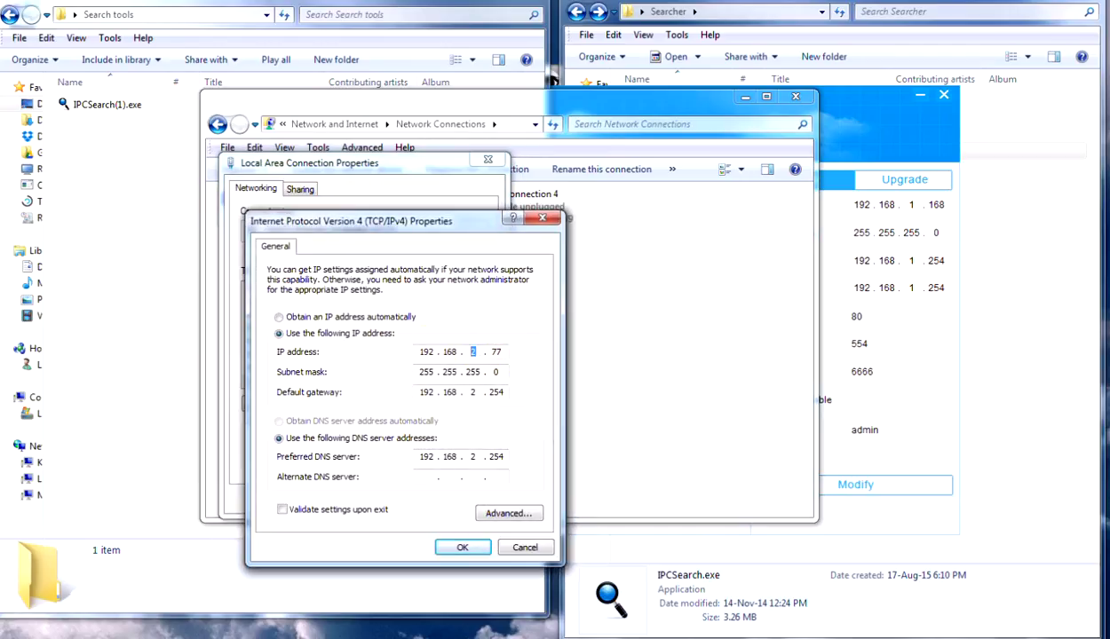
double_click(472, 392)
text(1)
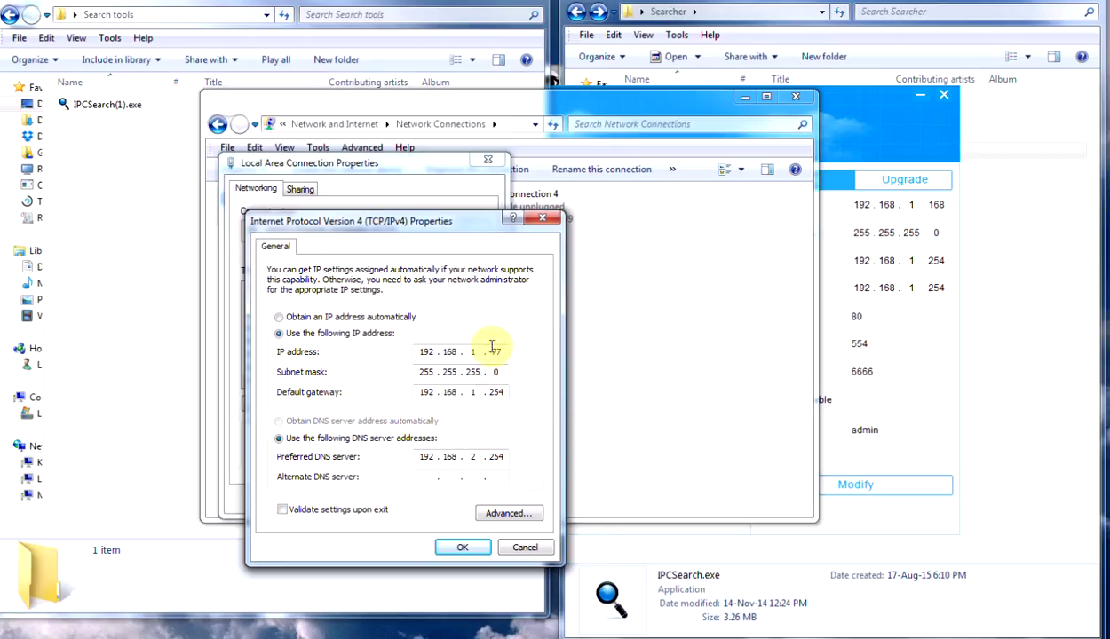
double_click(470, 457)
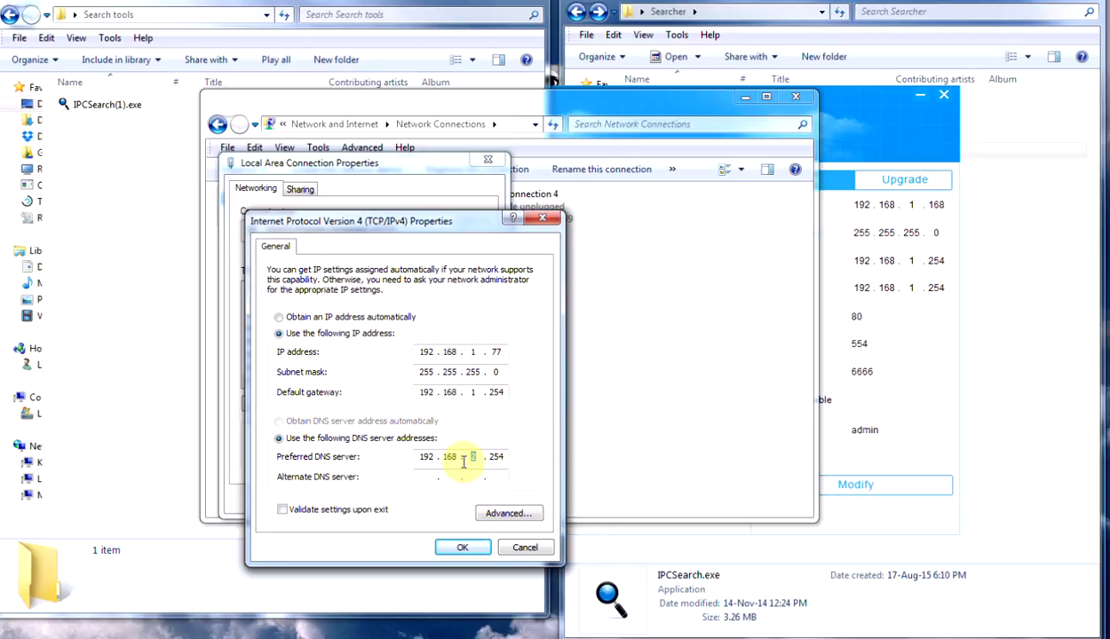
text(1)
click(462, 547)
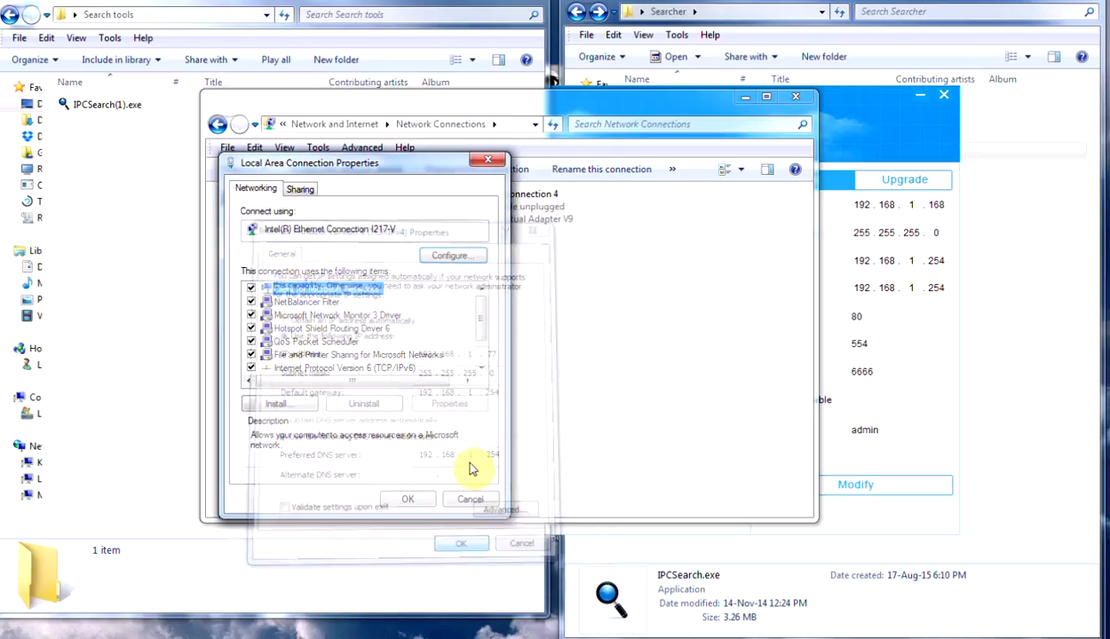
click(430, 500)
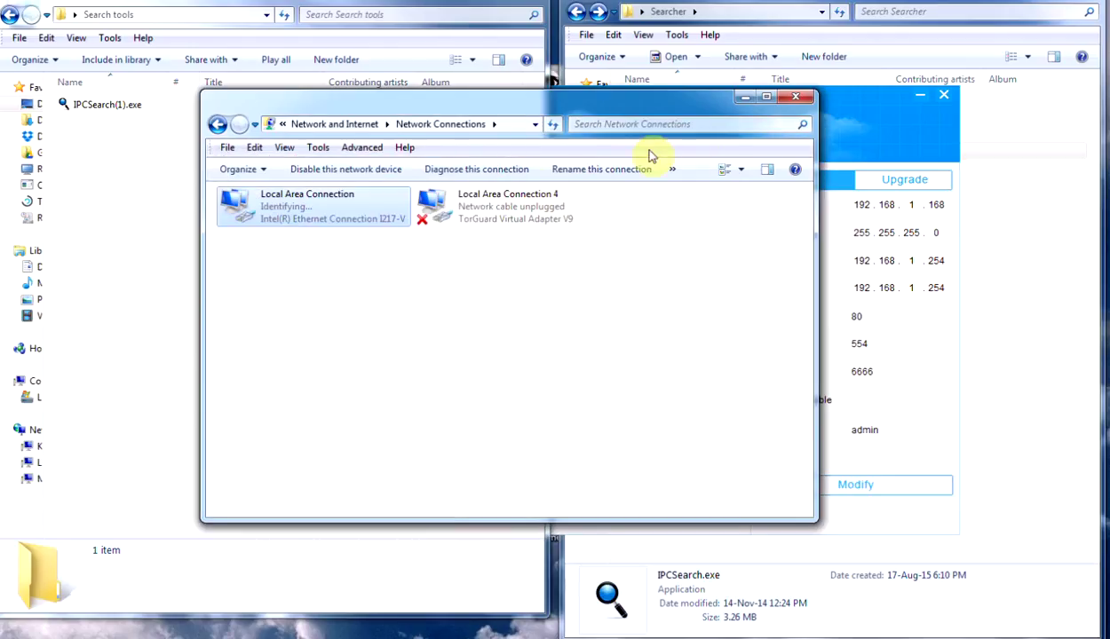
click(748, 101)
Step: Rescan for cameras in IP Camera Searcher and select the found camera
click(666, 106)
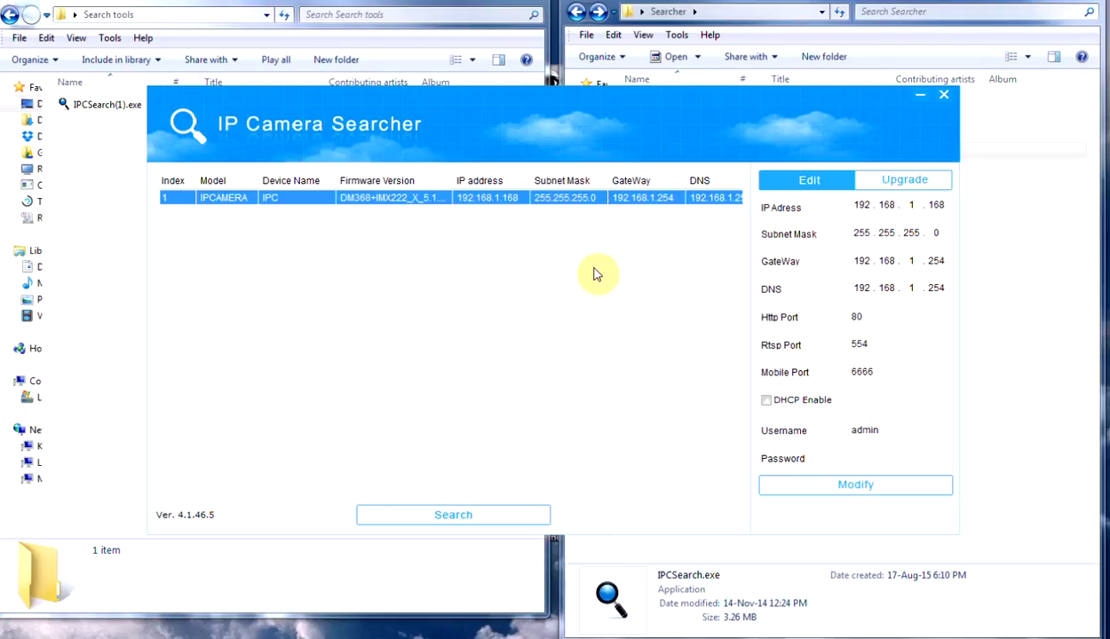
click(462, 516)
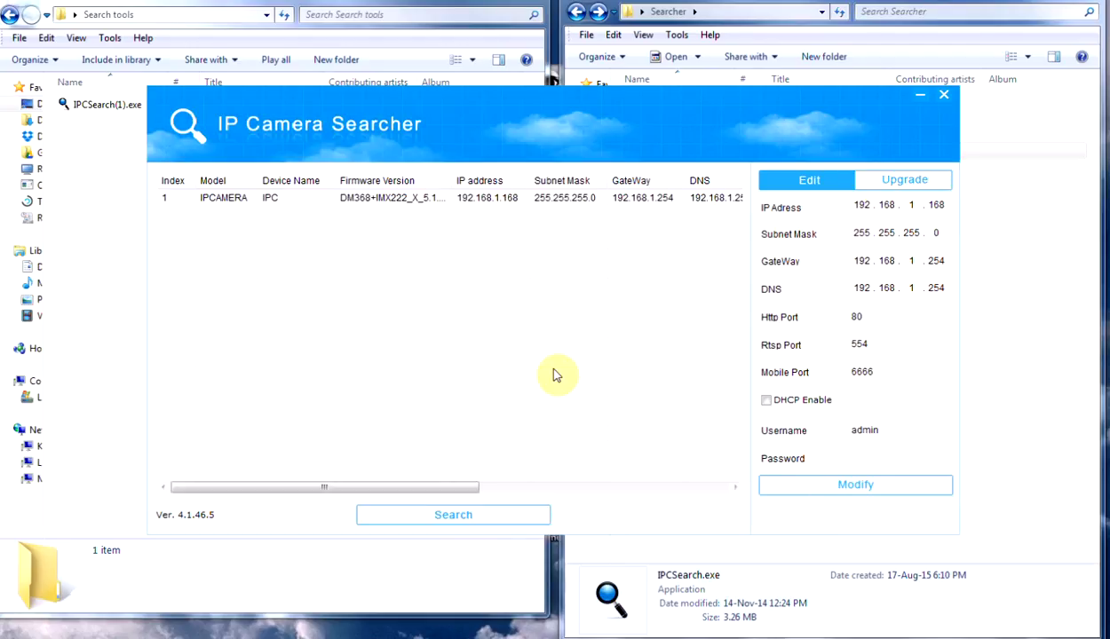
click(478, 515)
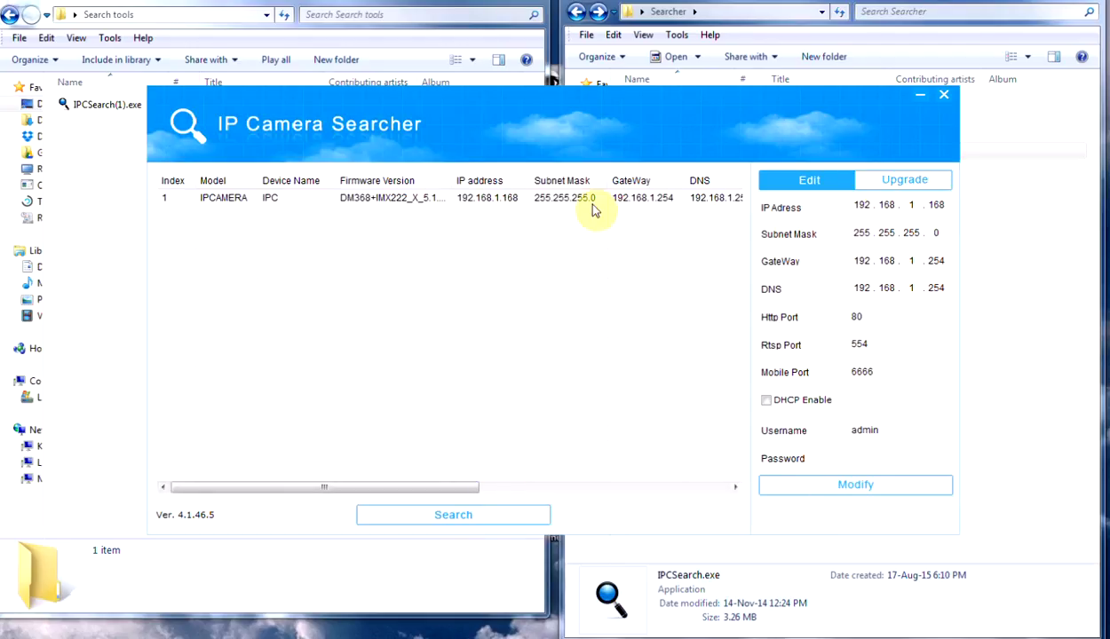
click(560, 204)
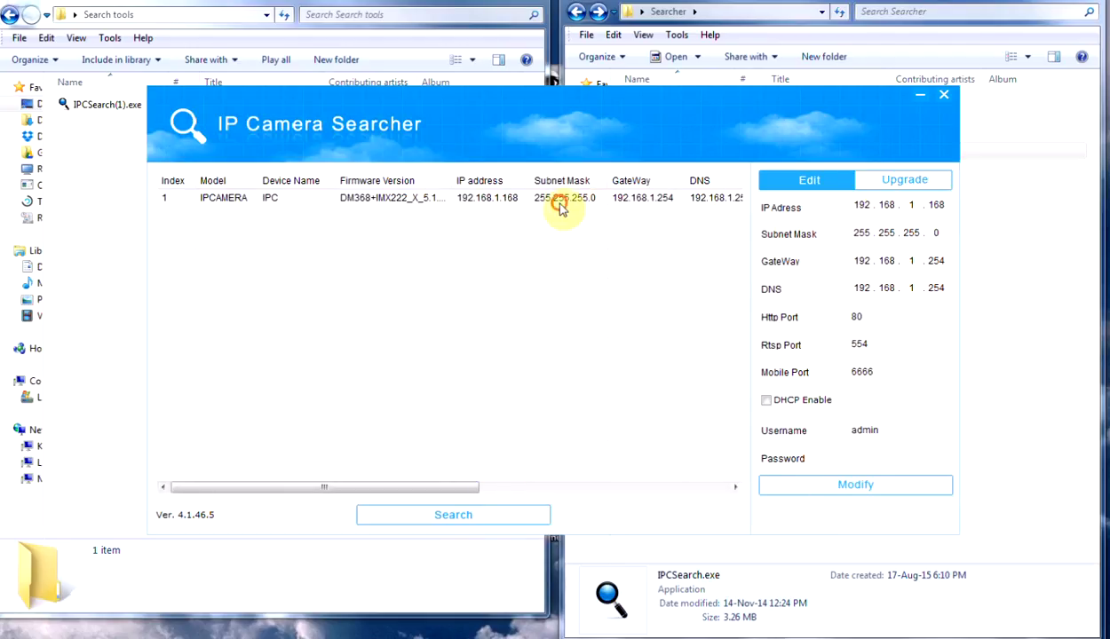
Step: Set the camera's IP to 192.168.2.168, gateway and DNS to 192.168.2.254, and enter the password
click(912, 204)
text(2)
click(911, 261)
text(2)
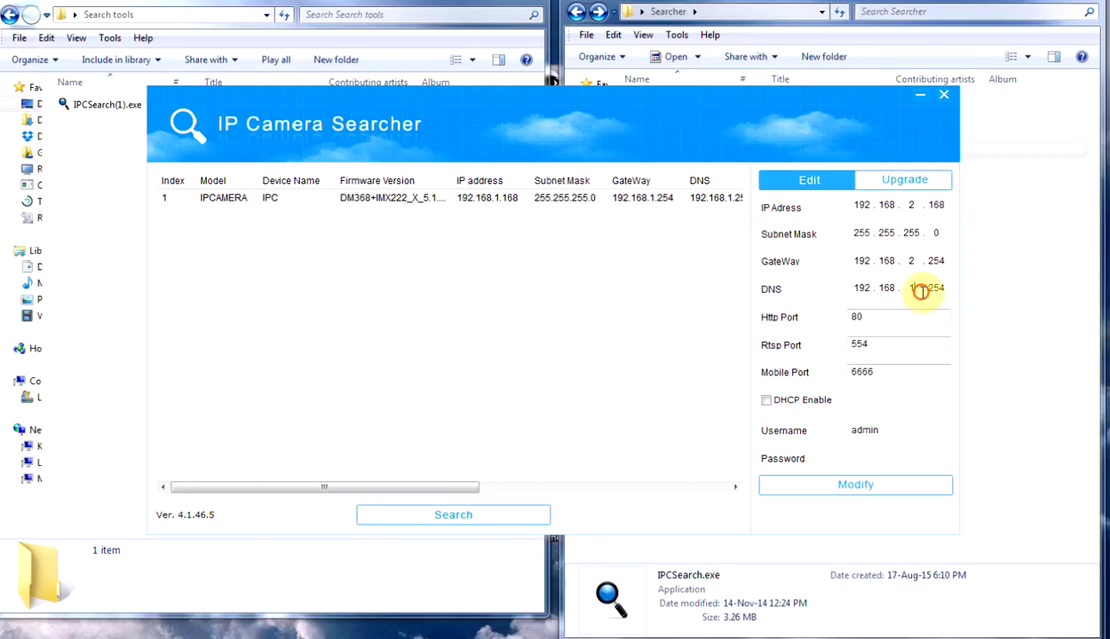
click(912, 288)
text(2)
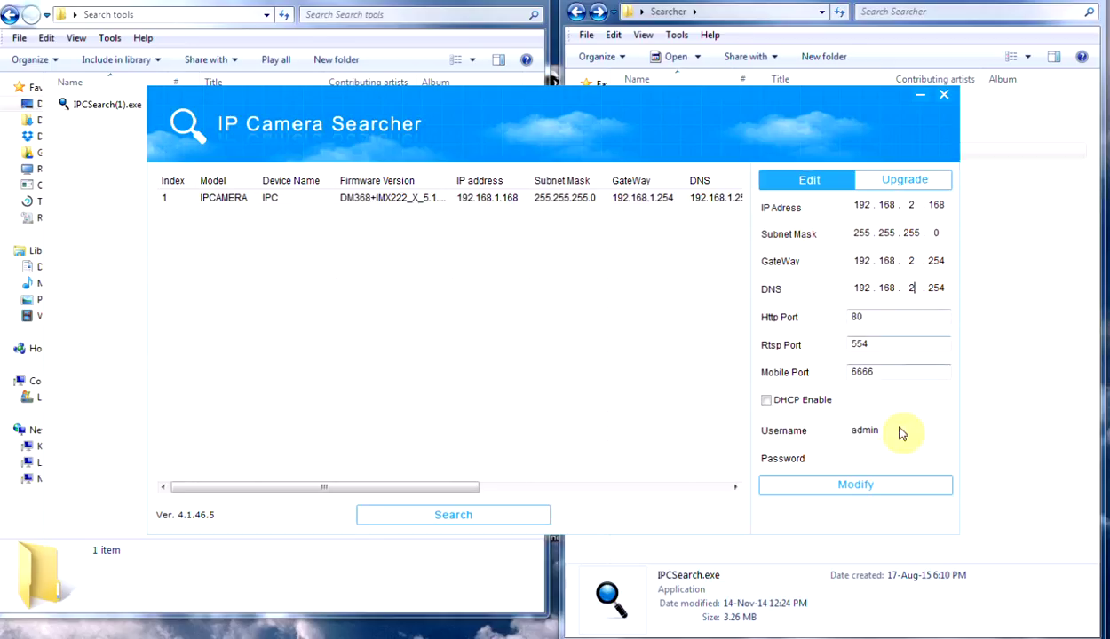
click(871, 458)
text(ad)
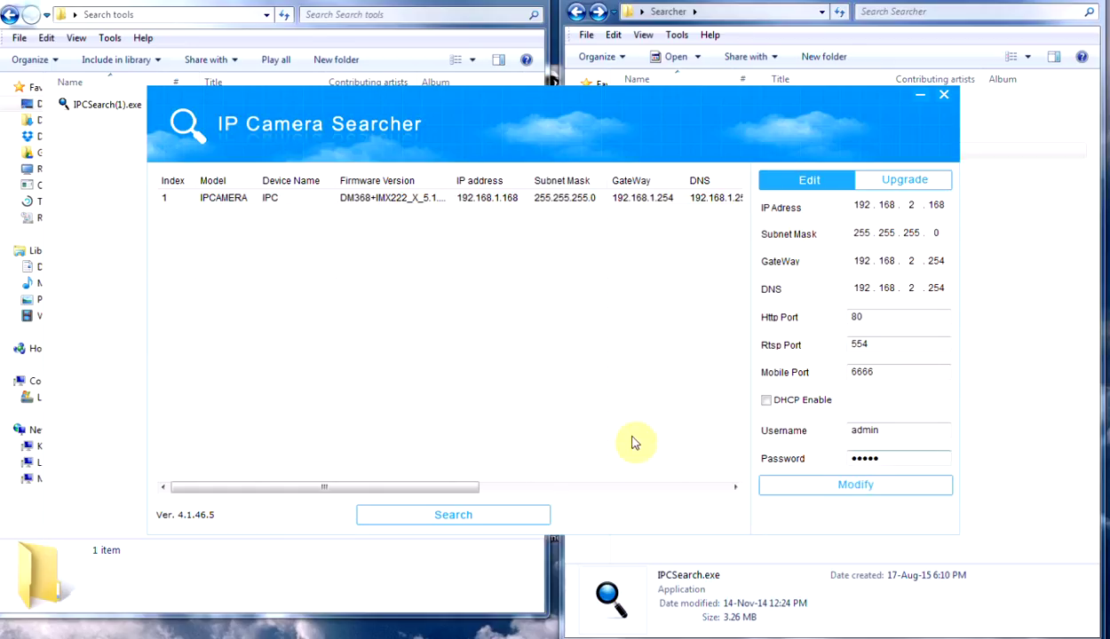
Step: Apply the change and select the camera now listed at 192.168.2.168
click(503, 516)
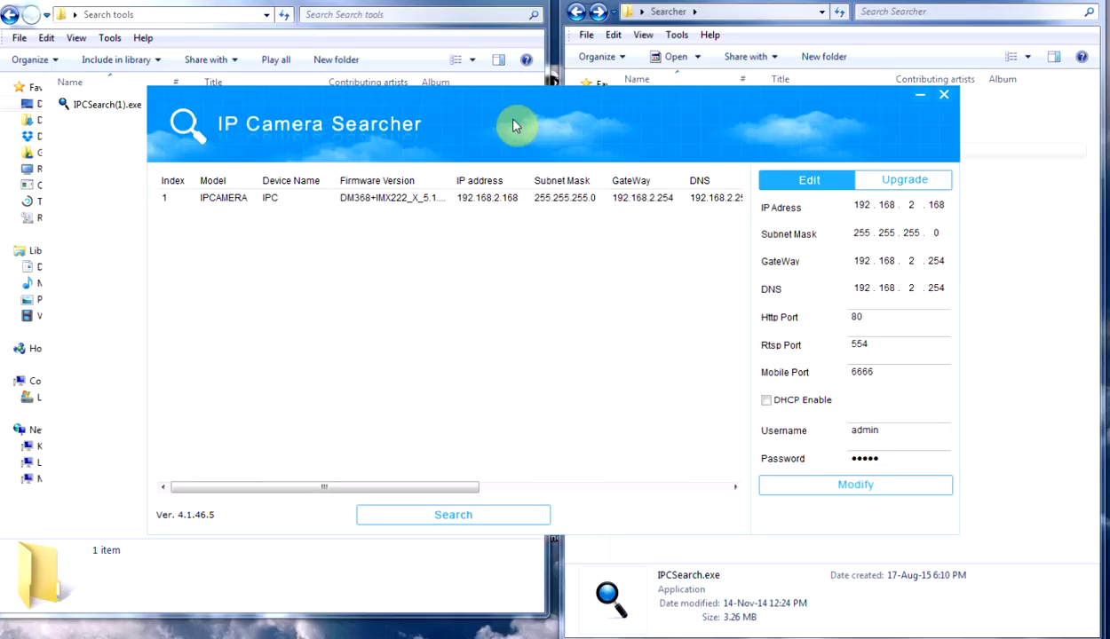
drag(511, 126, 498, 153)
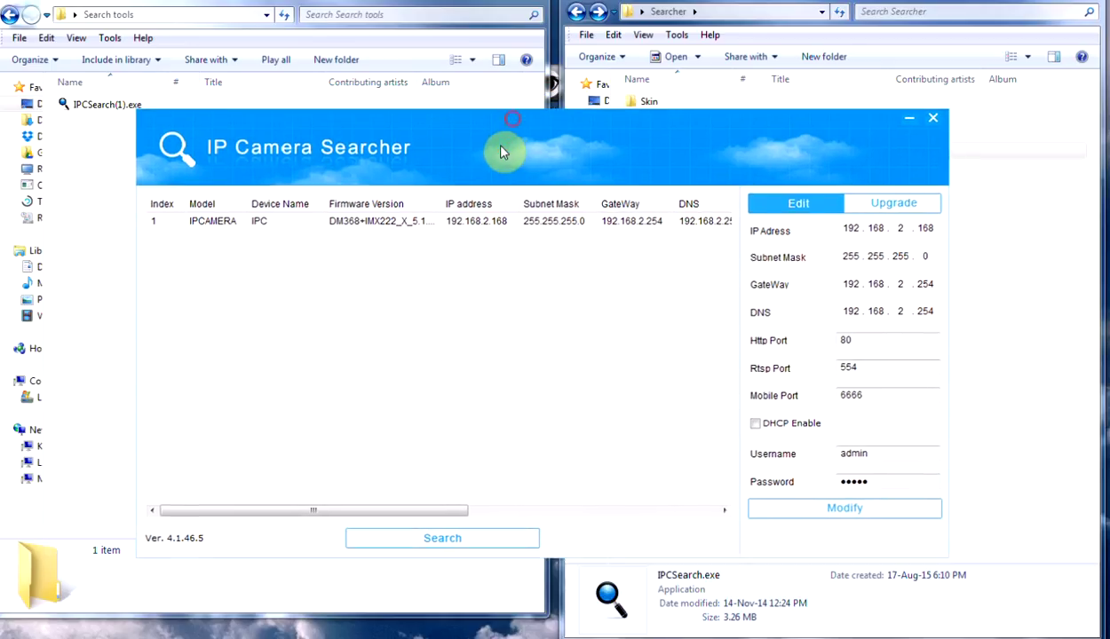
click(504, 228)
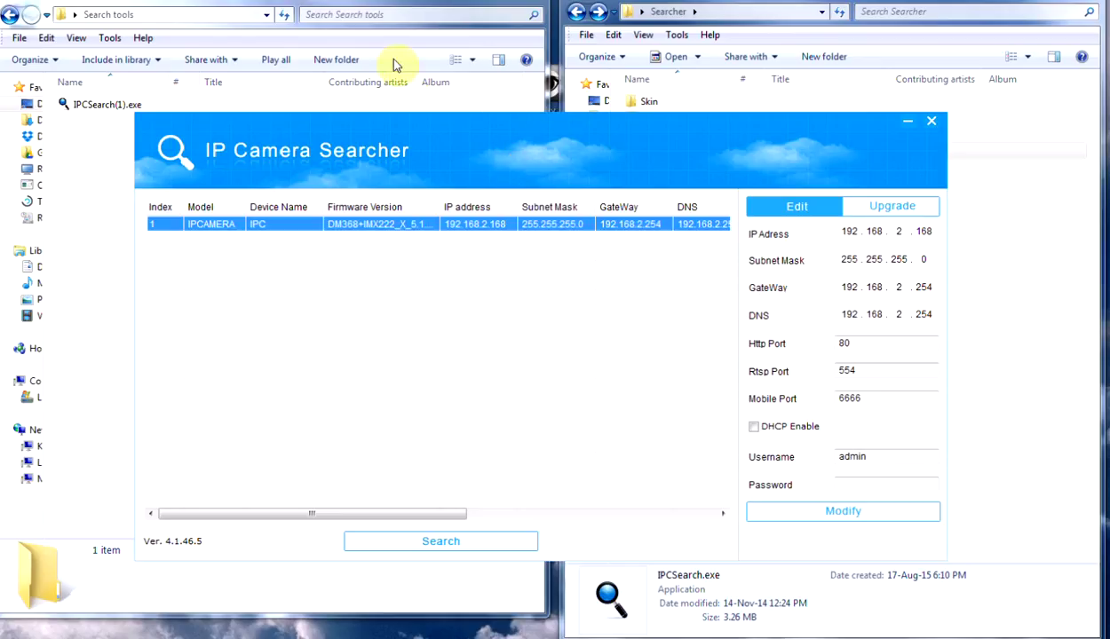
Step: Open the Local Area Connection's properties from the network adapter list again
right_click(28, 432)
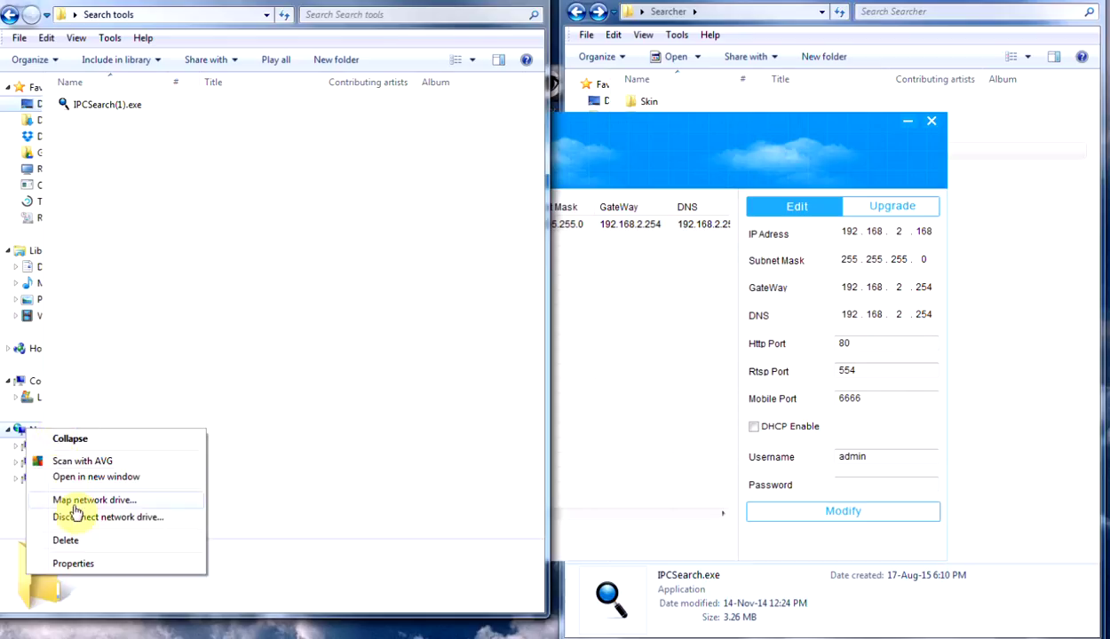
click(87, 564)
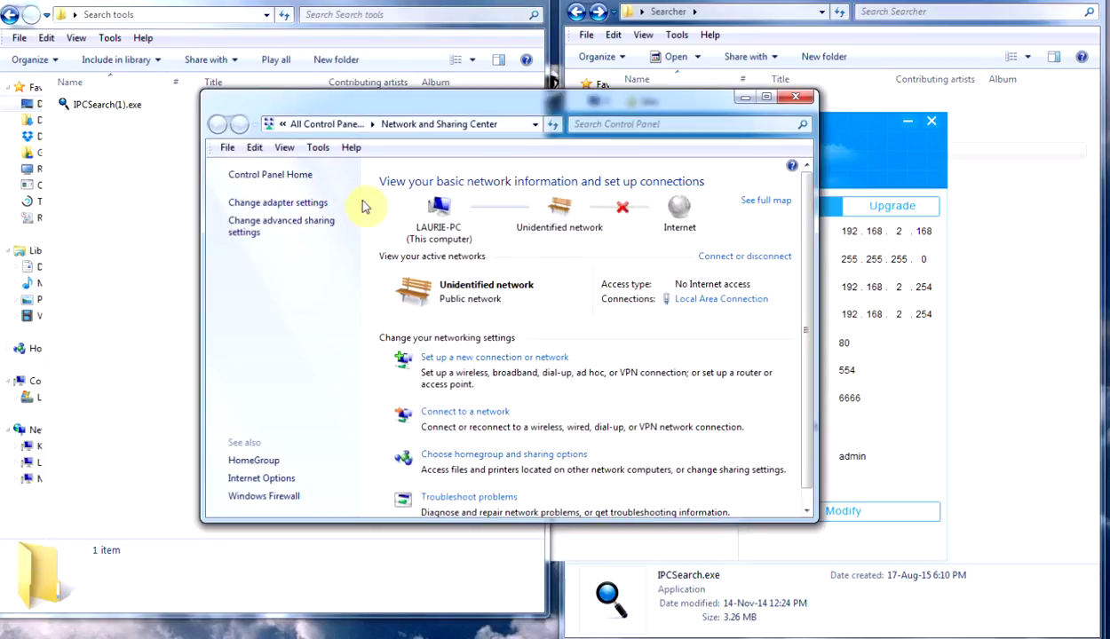
click(298, 204)
click(299, 213)
right_click(306, 208)
click(353, 352)
scroll(419, 333, down, 1)
Step: Set the connection's IPv4 to 192.168.2.77, gateway and DNS 192.168.2.254, and save
double_click(418, 342)
double_click(472, 352)
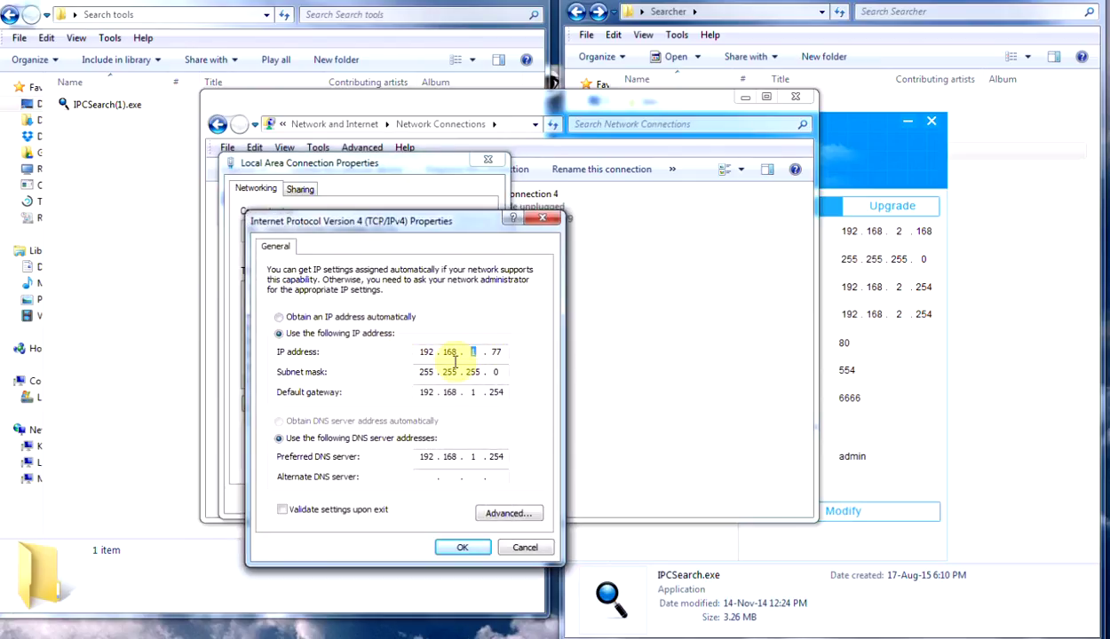
text(2)
double_click(473, 392)
text(2)
double_click(472, 456)
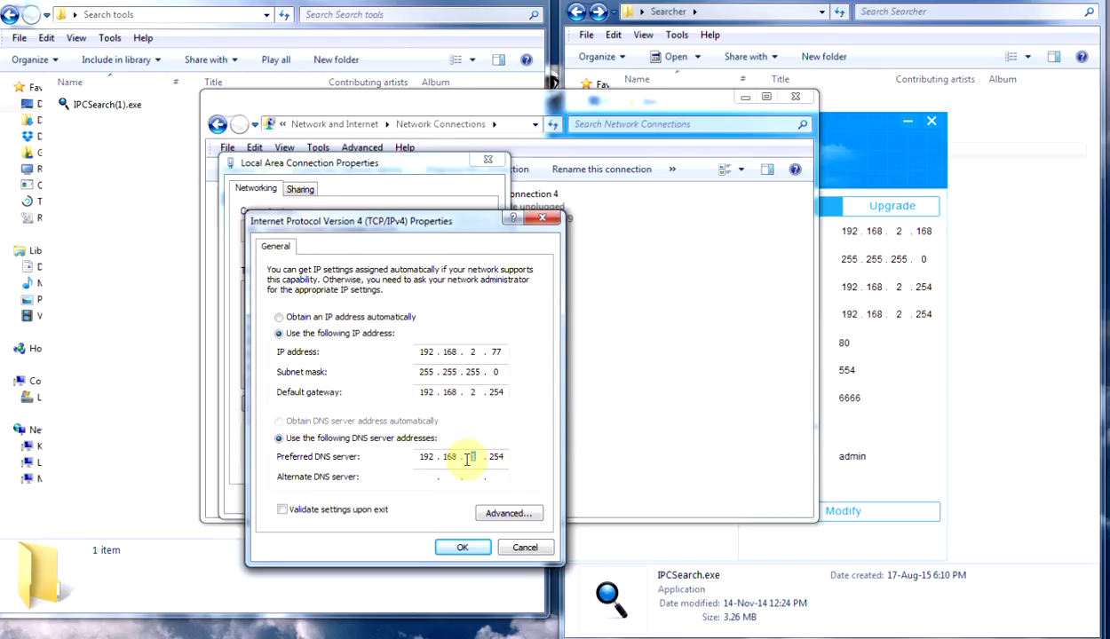
text(2)
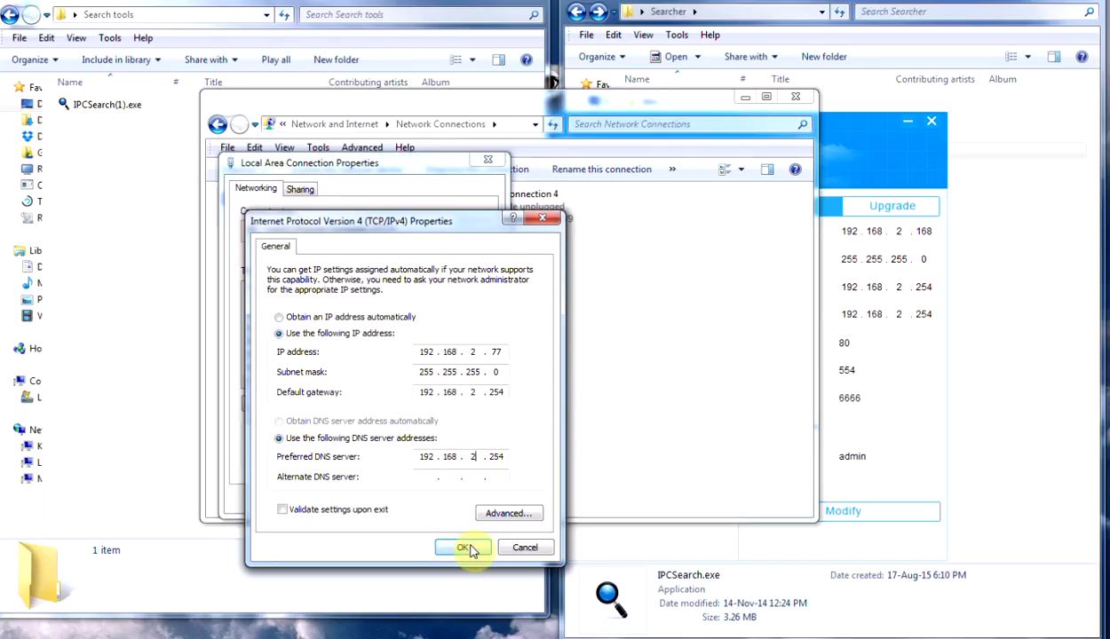
click(463, 547)
click(415, 499)
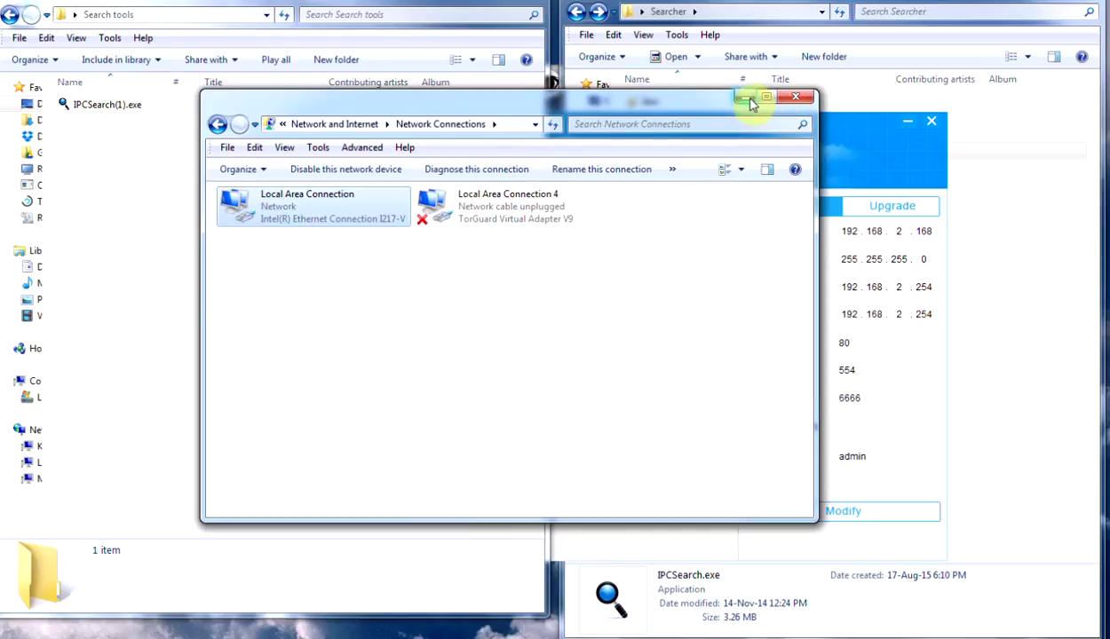
click(795, 96)
click(712, 149)
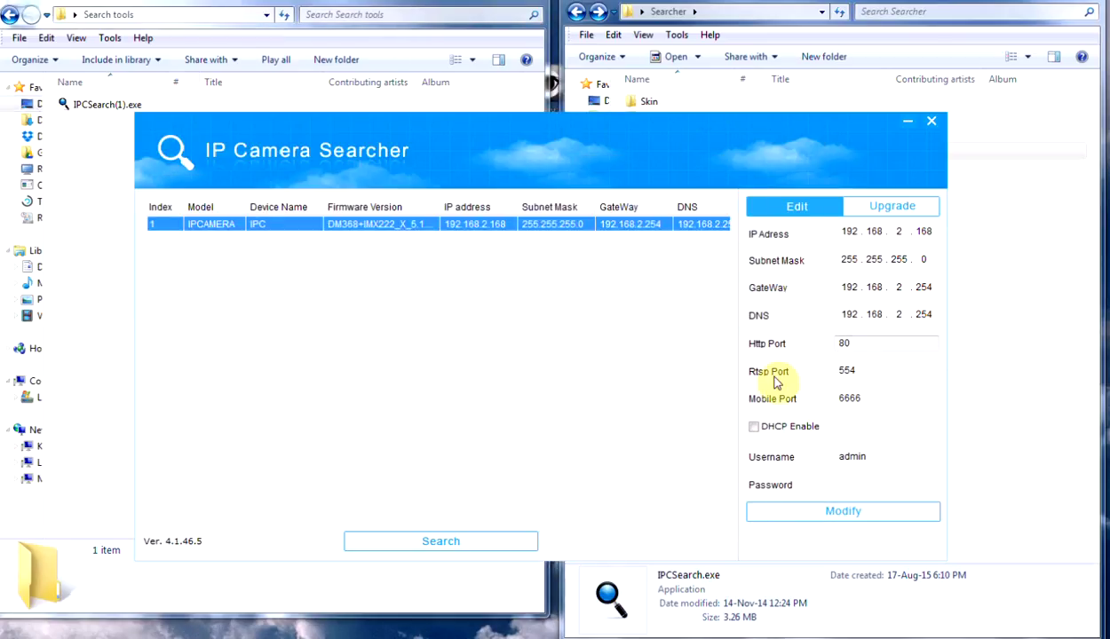
Step: Open the camera at 192.168.2.168 in Internet Explorer, install its OCX control, reload, and allow the add-on
double_click(384, 228)
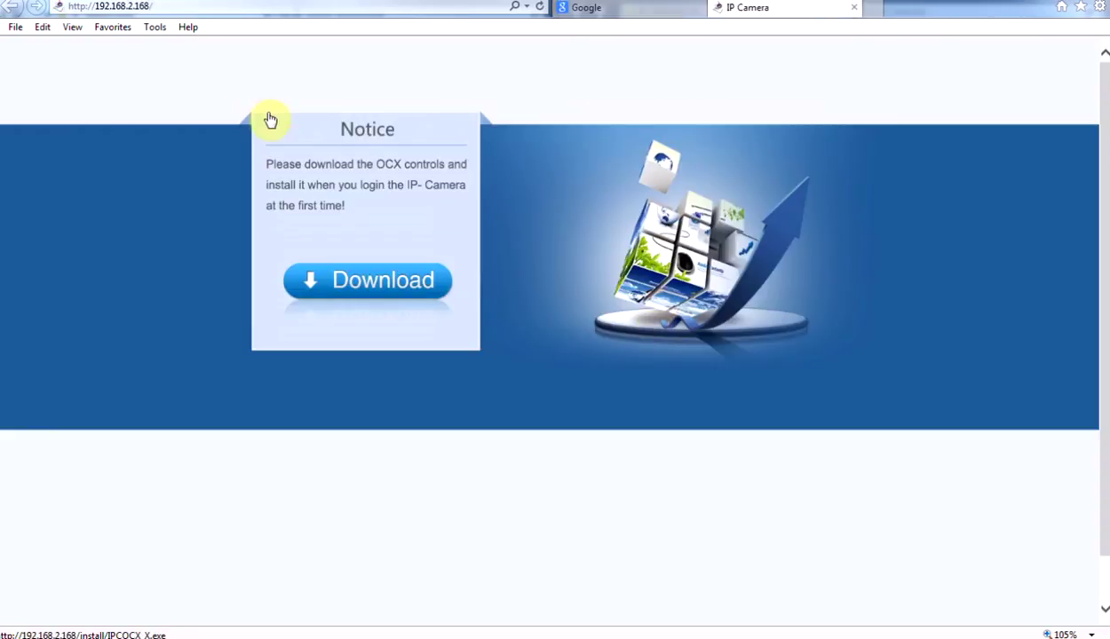
click(394, 286)
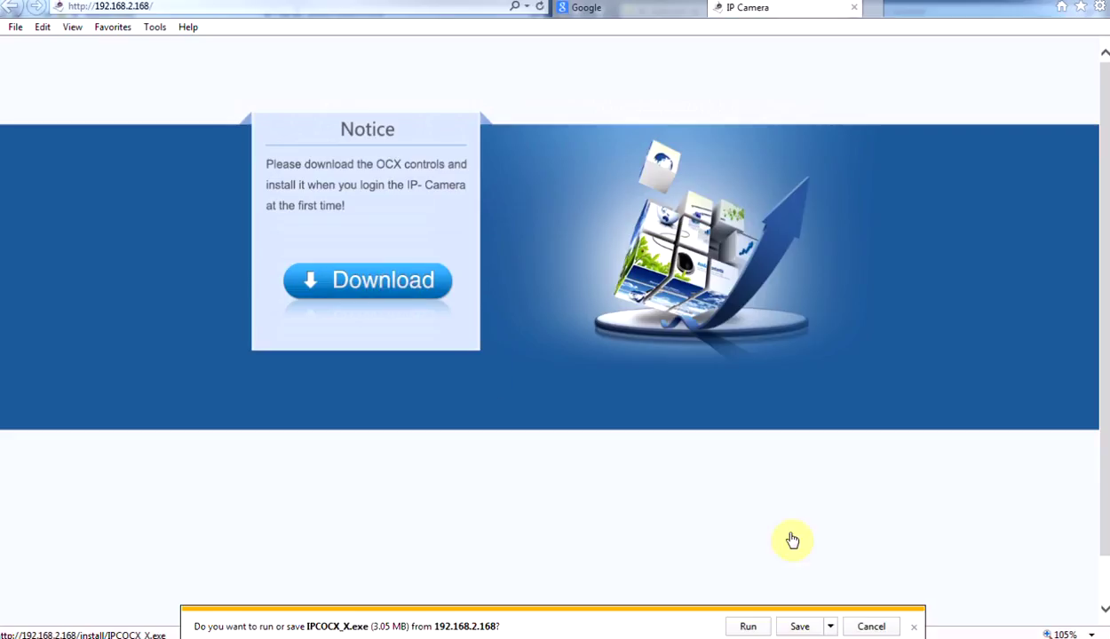
click(749, 627)
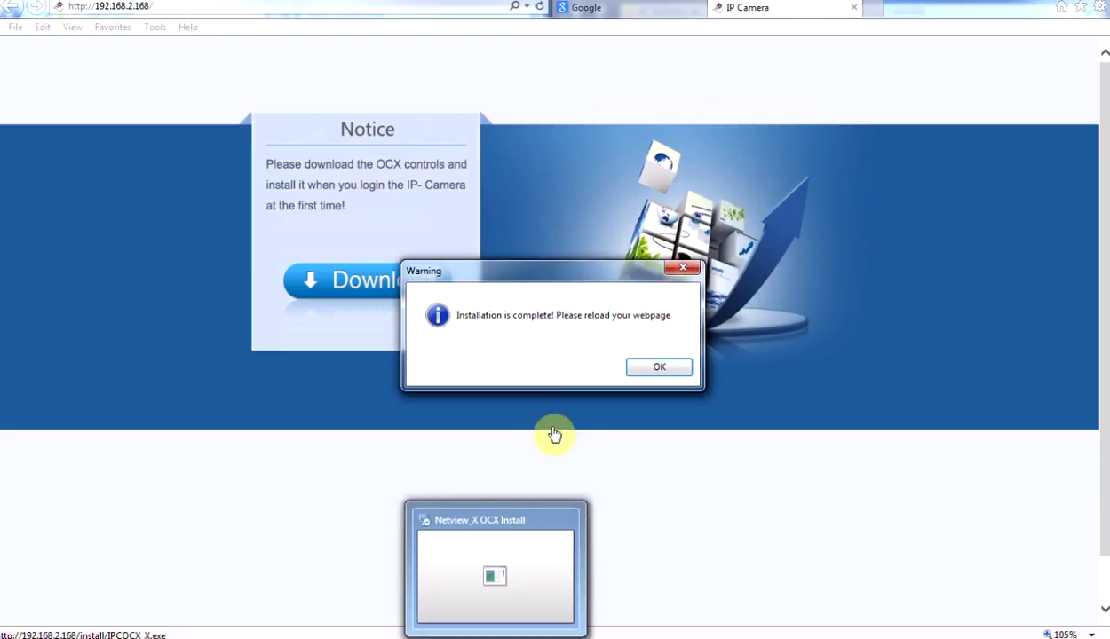
click(661, 369)
click(185, 6)
key(Return)
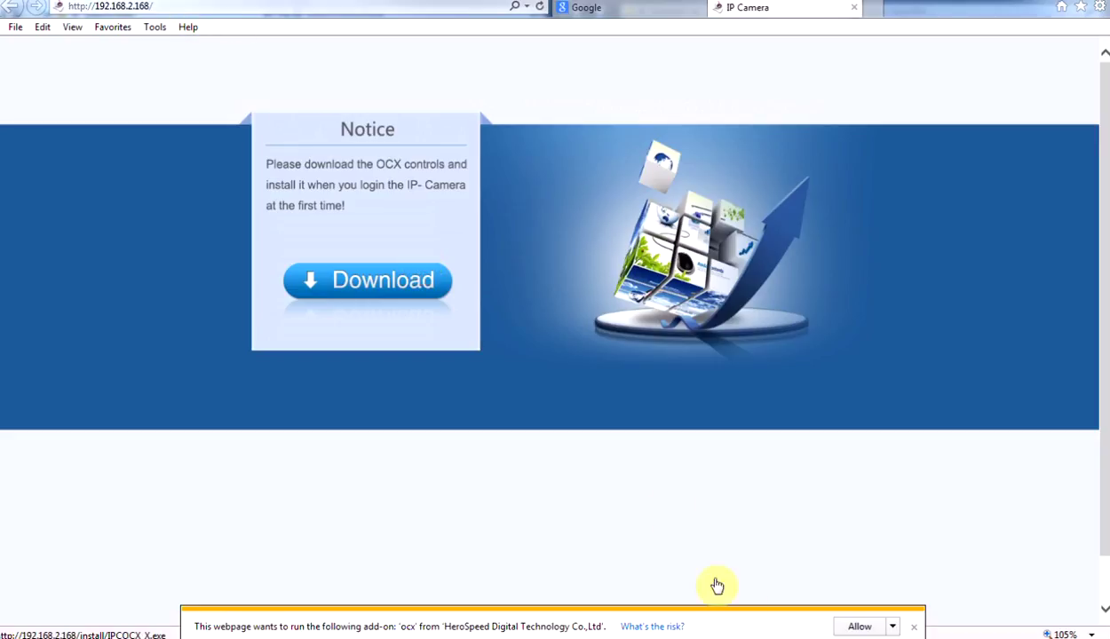
click(858, 627)
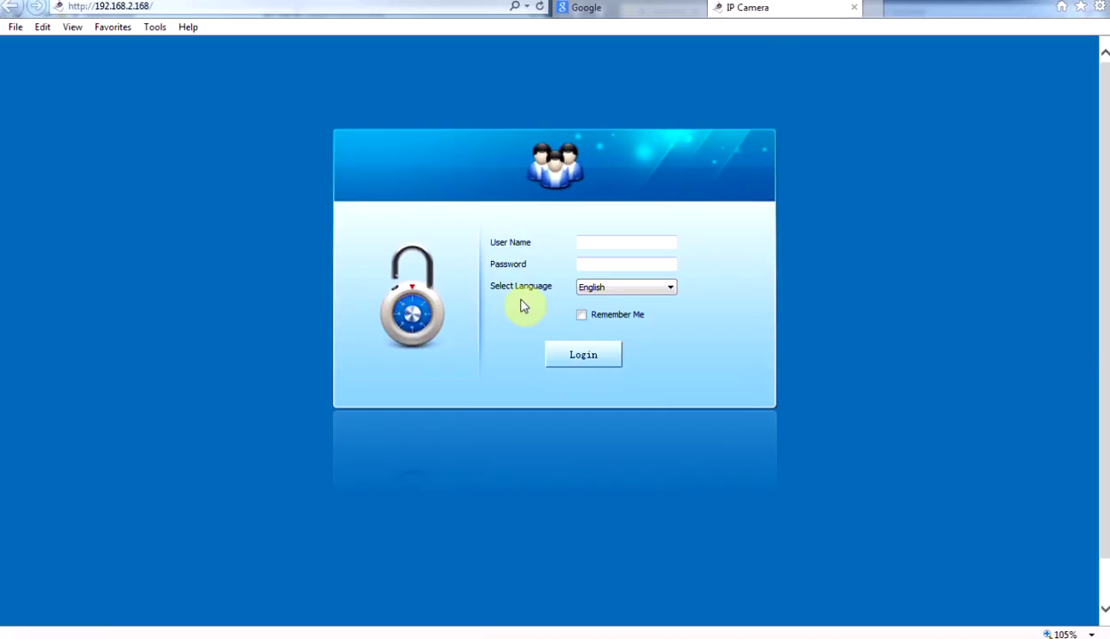
Step: Check the 192.168.2.168 page address, then begin filling in the login User Name field
mouse_move(206, 636)
click(196, 5)
click(187, 6)
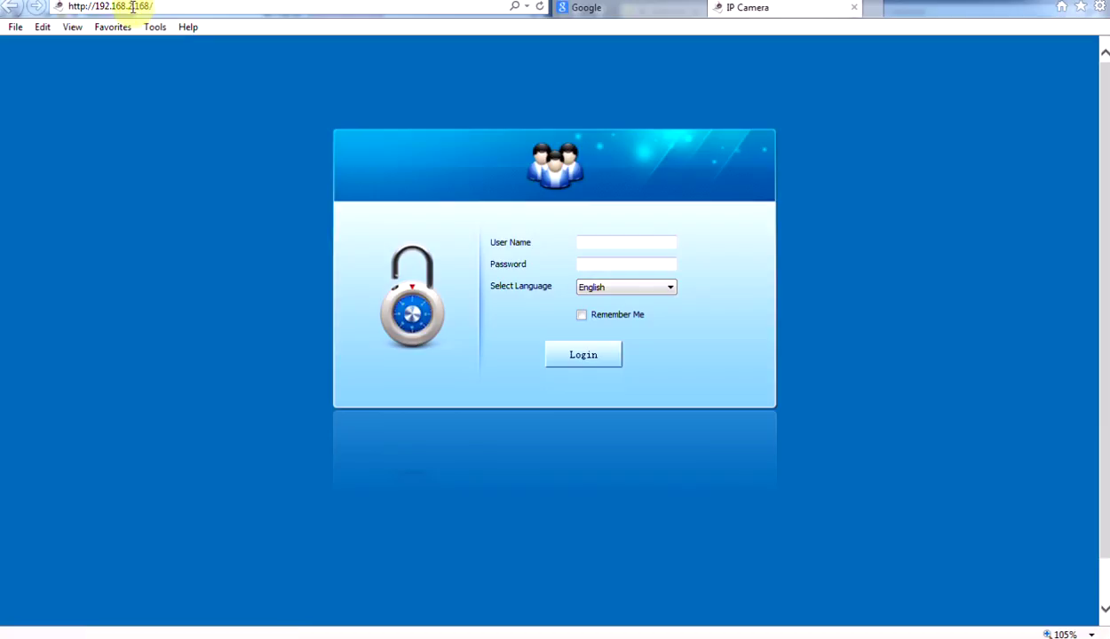
click(168, 6)
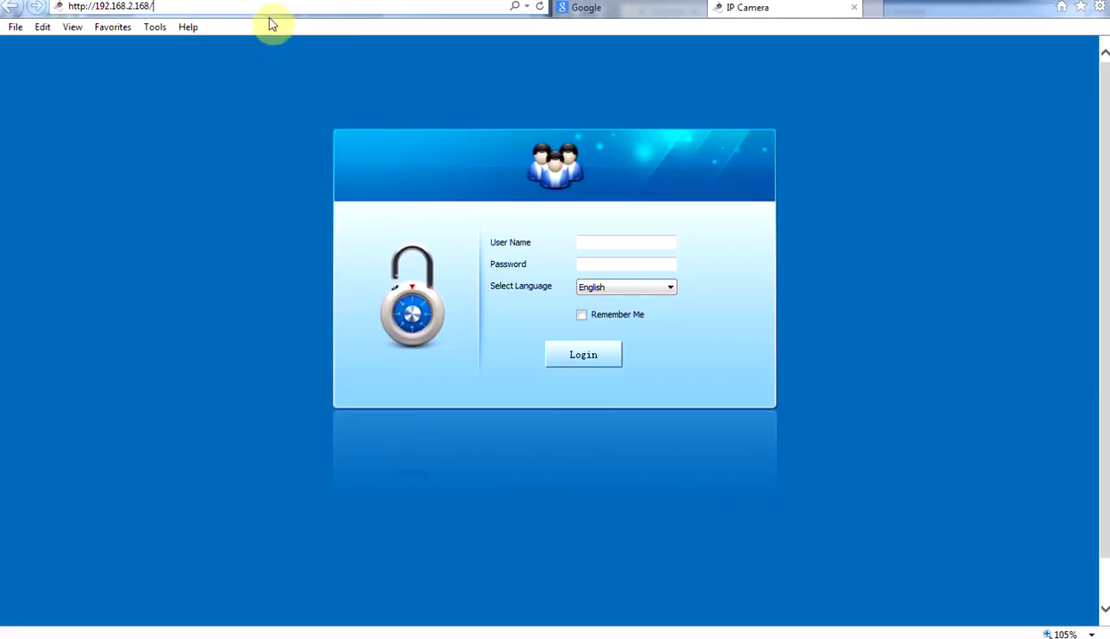
click(622, 245)
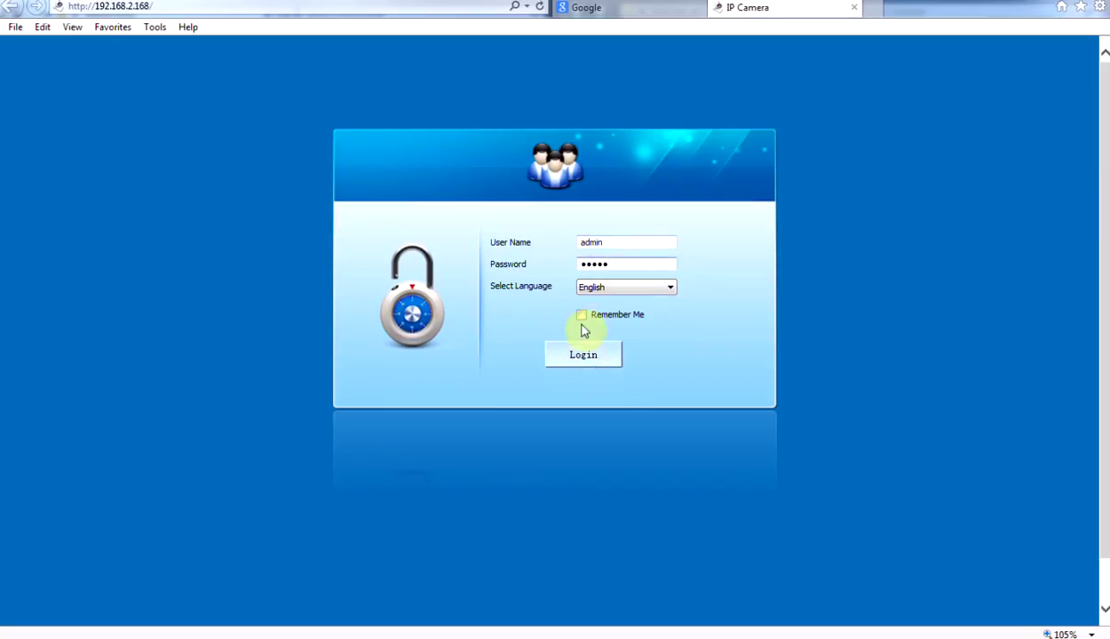
Step: Log in and show the NetWork settings: IP 192.168.2.168, gateway/DNS 192.168.2.254, ports 80/554/6666
click(587, 360)
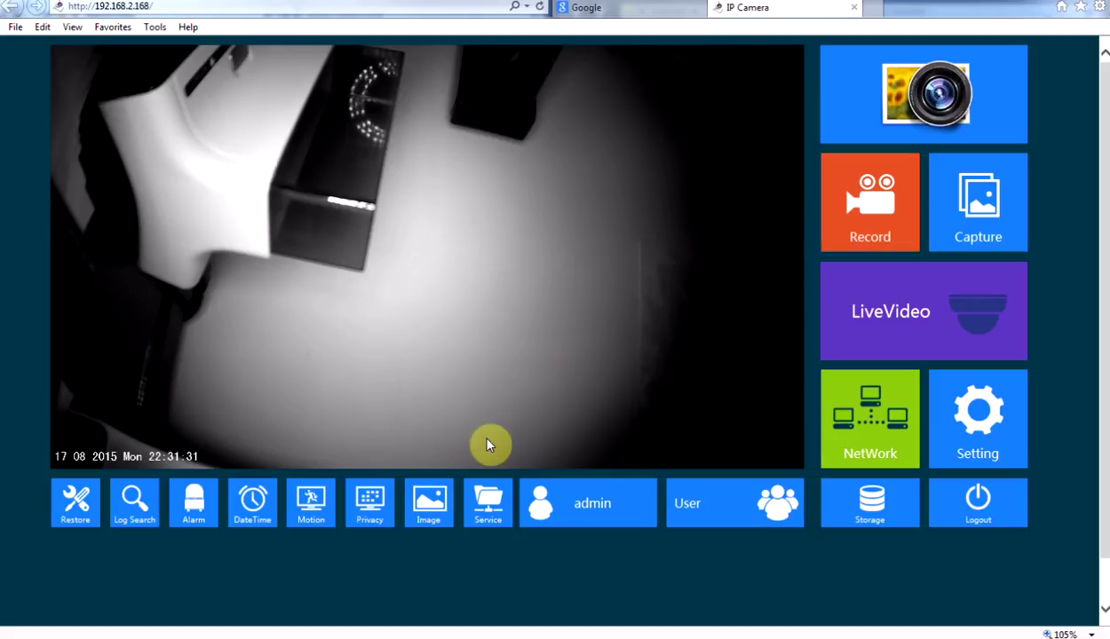
click(877, 428)
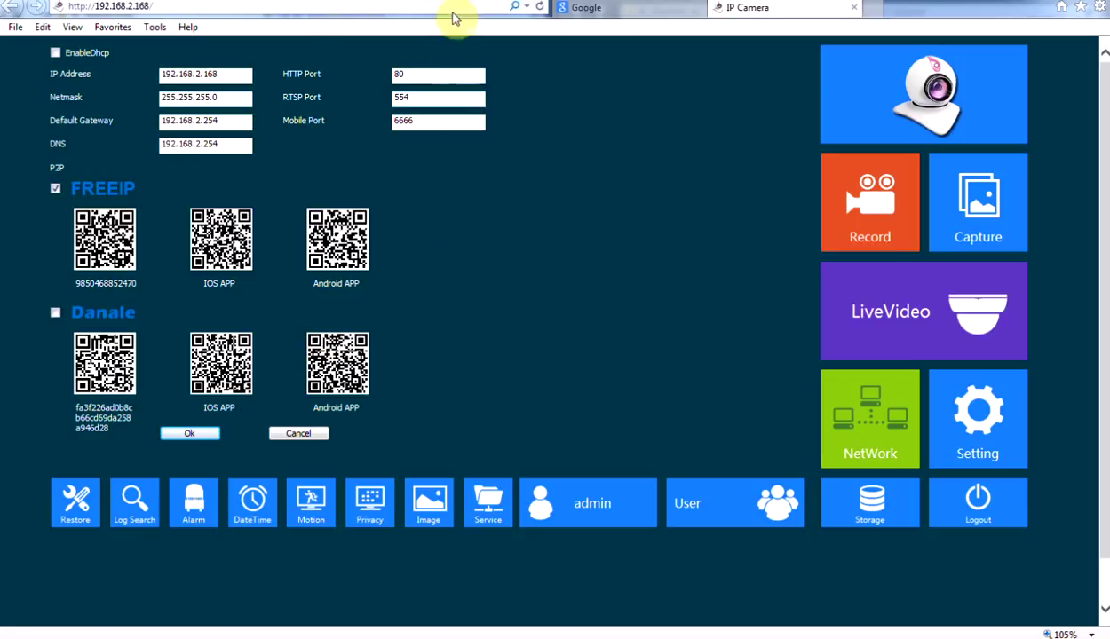
Step: Open the camera's video settings and compare stream1 (1920x1080) with stream2 (640x480)
click(970, 439)
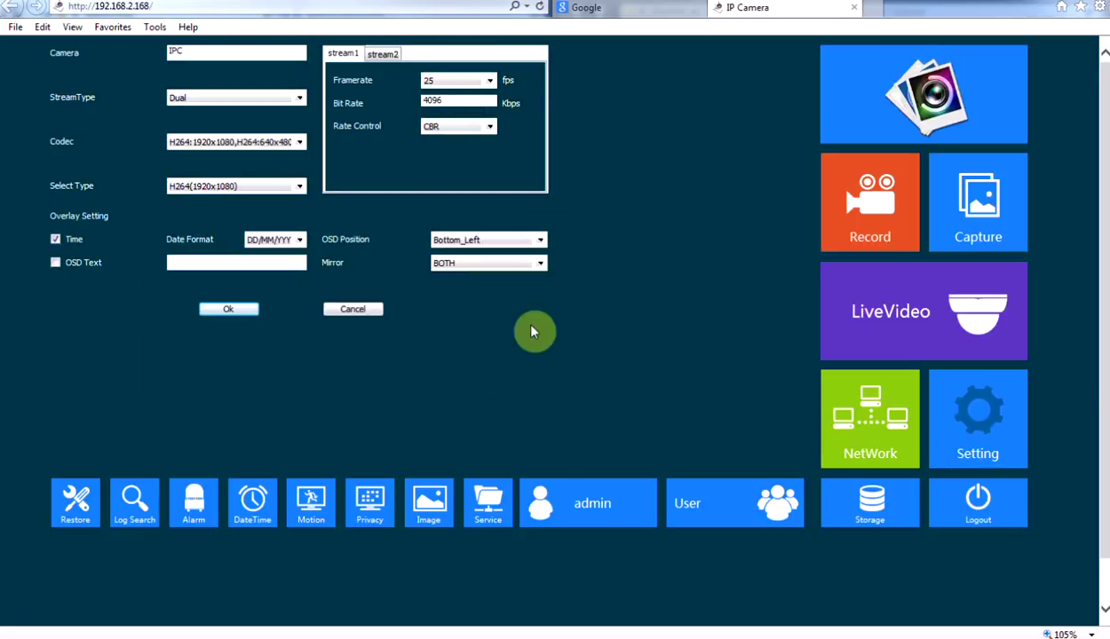
click(384, 55)
click(382, 52)
click(355, 55)
Step: Review the stream type and codec choices, keeping Dual stream and H264 unchanged
click(280, 99)
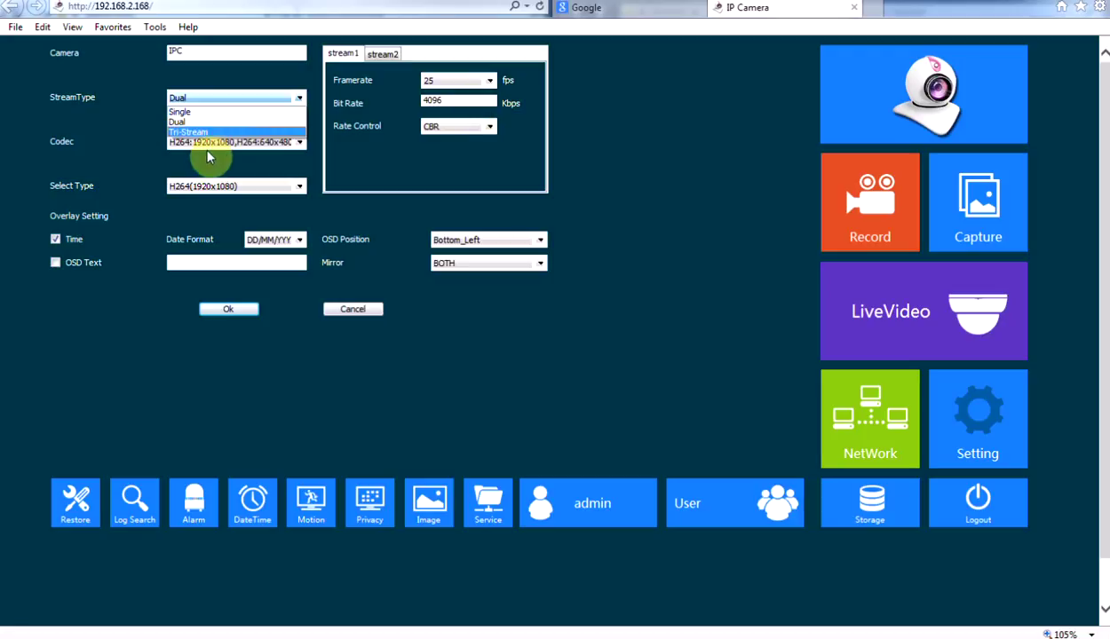
click(598, 110)
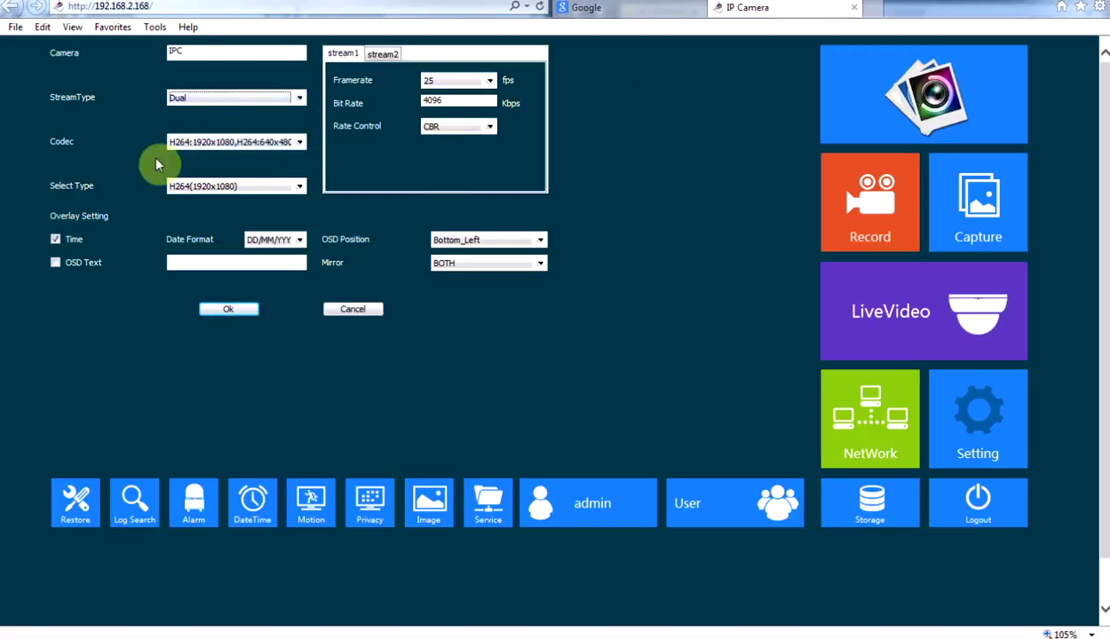
click(249, 151)
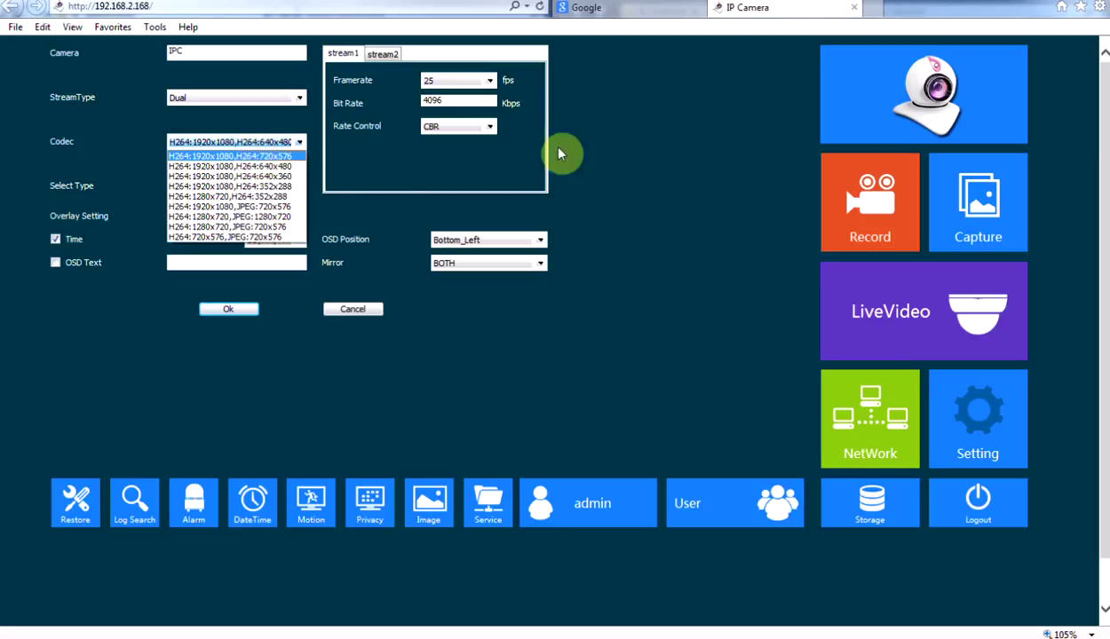
click(677, 135)
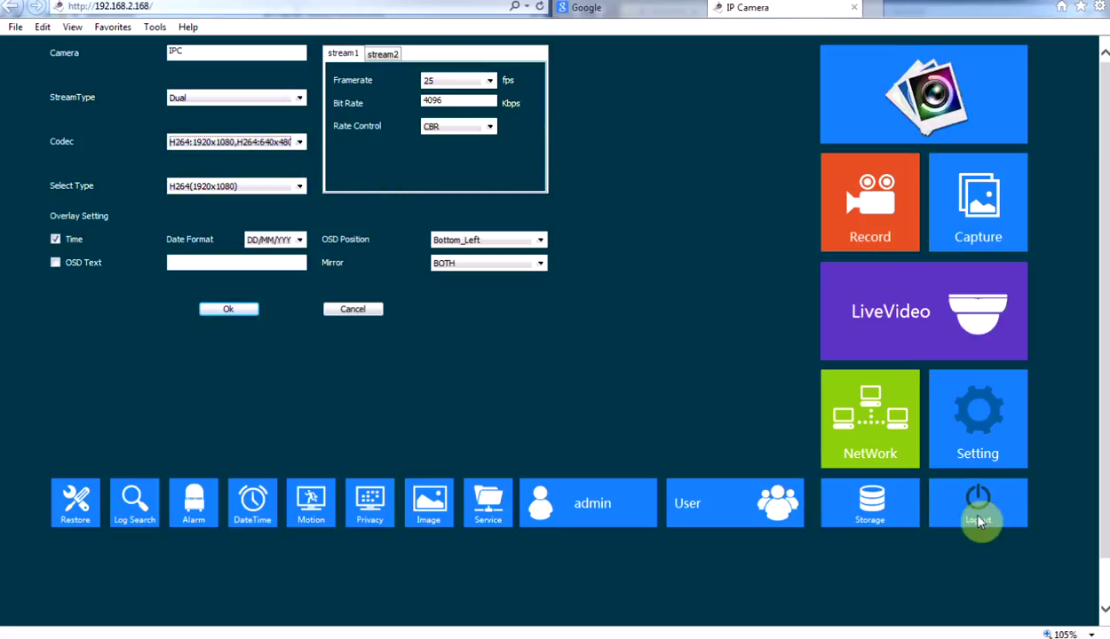